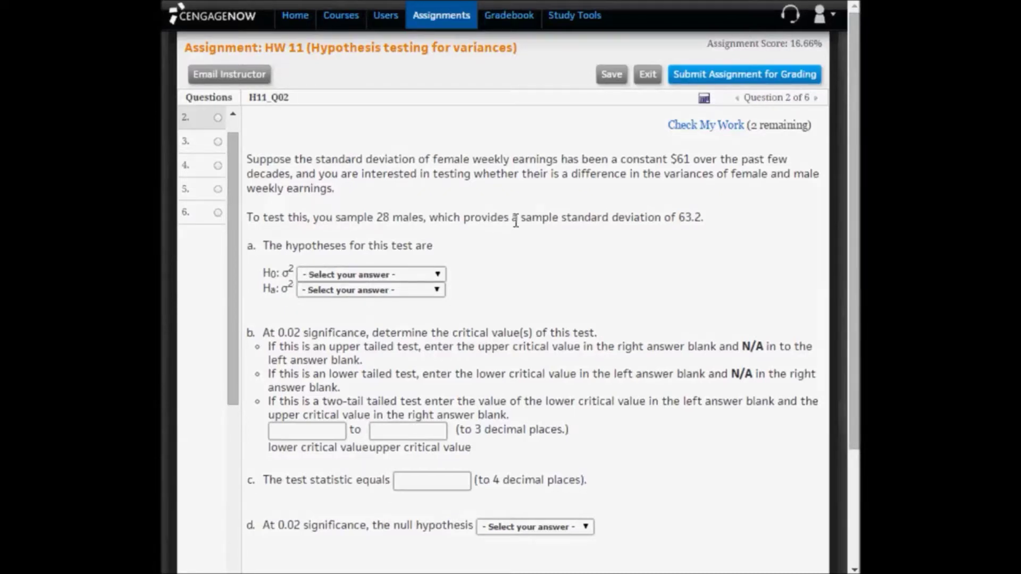
Review the sample and constant standard deviations in question 2 and check the answer options for the null hypothesis.
drag(521, 219, 705, 215)
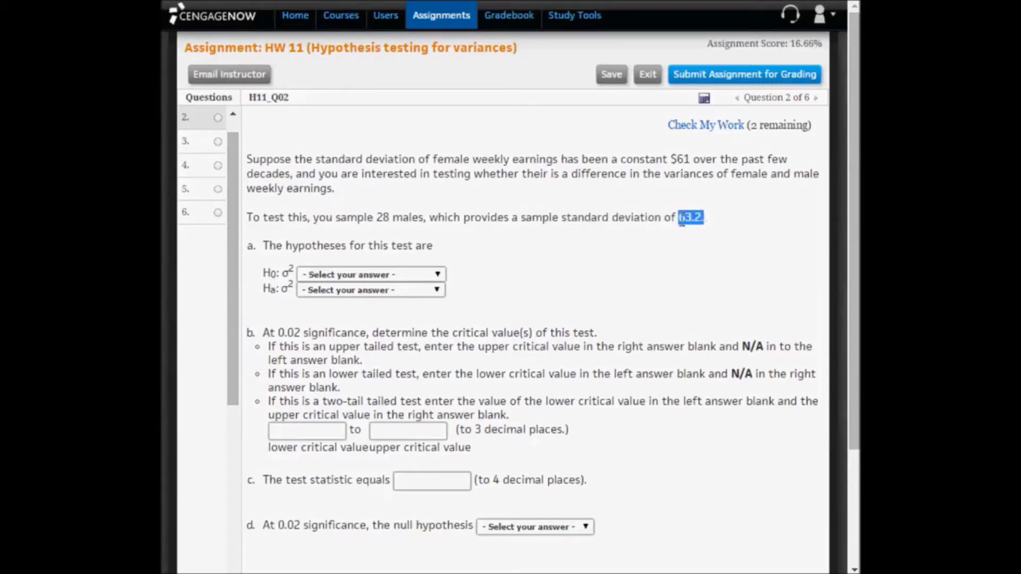
click(318, 156)
drag(318, 156, 691, 152)
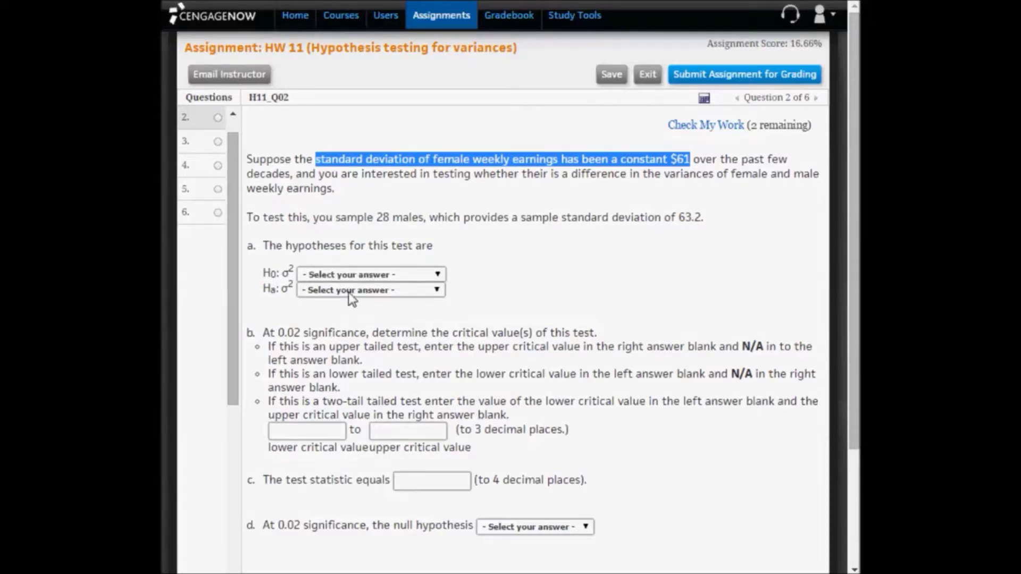
click(351, 274)
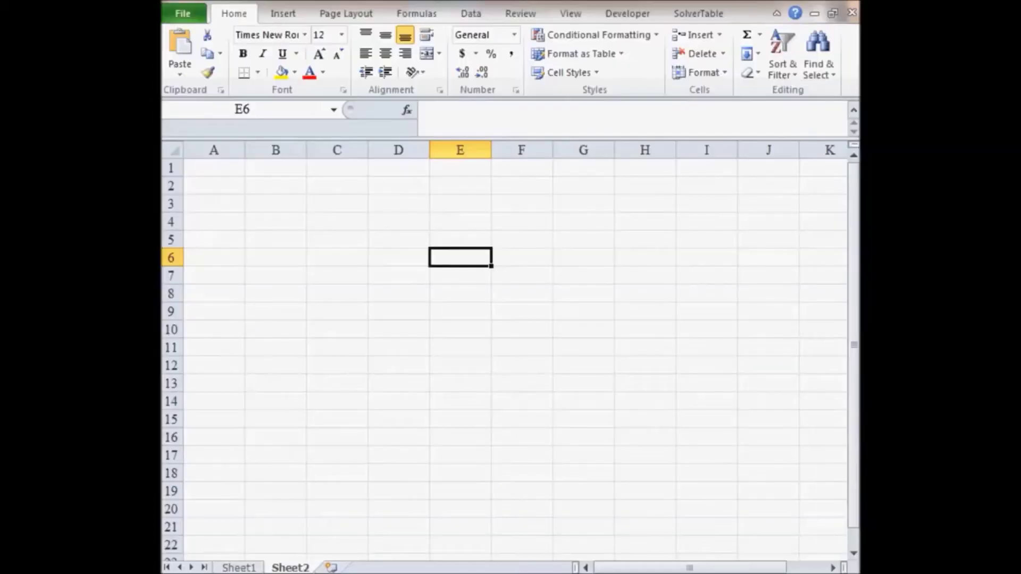
Switch to the Excel sheet and calculate the hypothesized variance in cell E9 with =61^2.
click(512, 308)
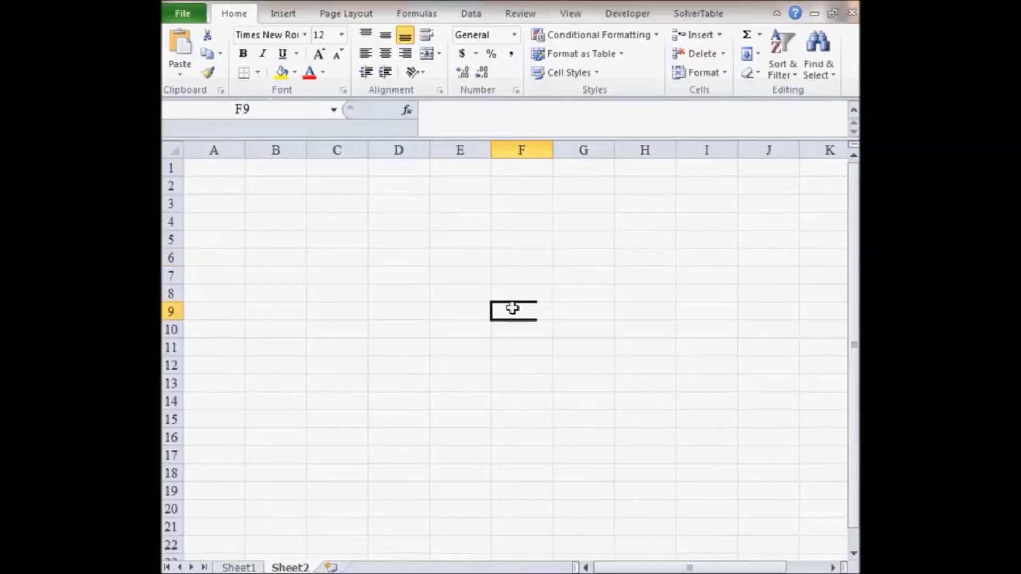
key(Left)
text(=)
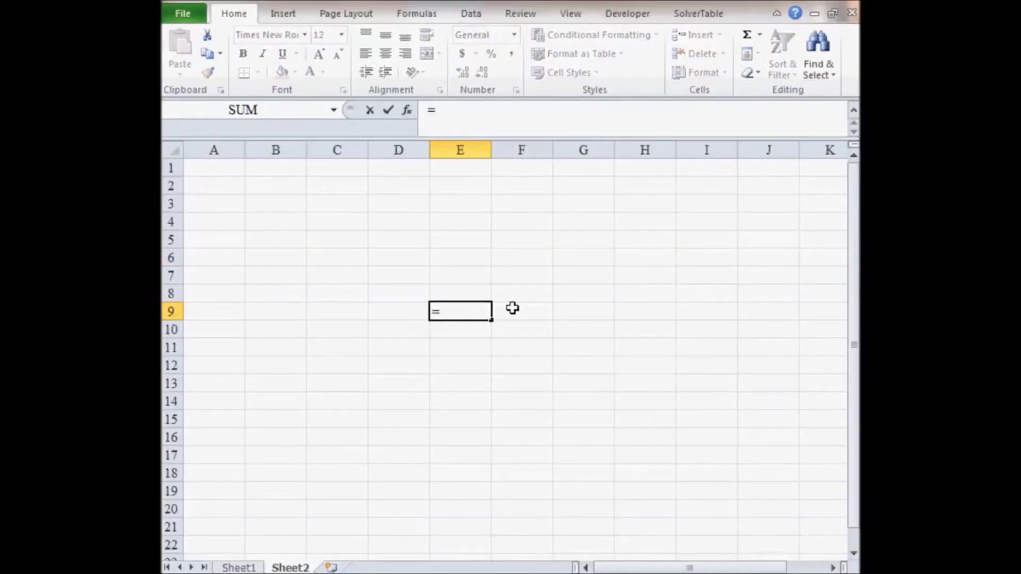
text(61^)
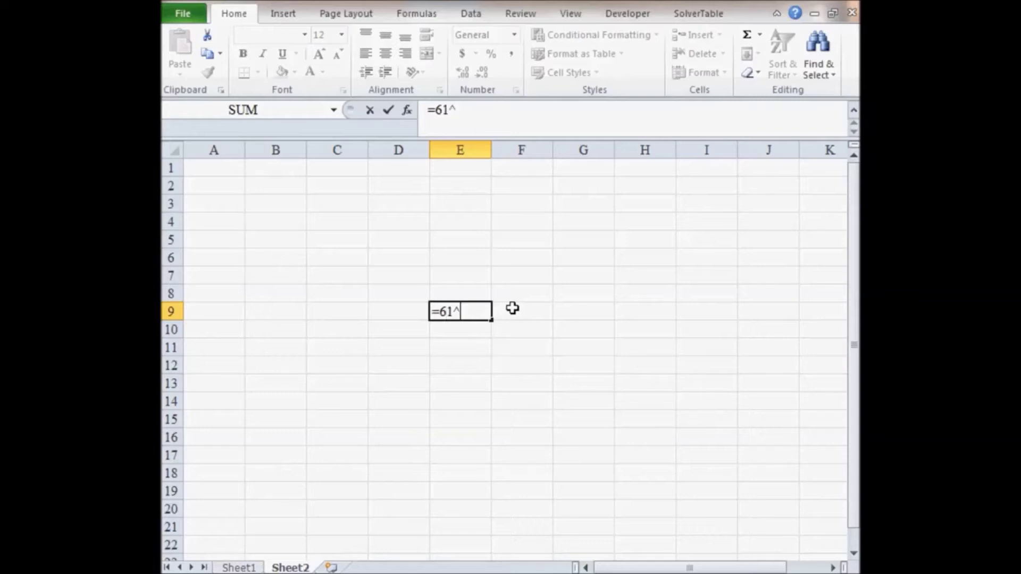
text(2)
key(Return)
key(Up)
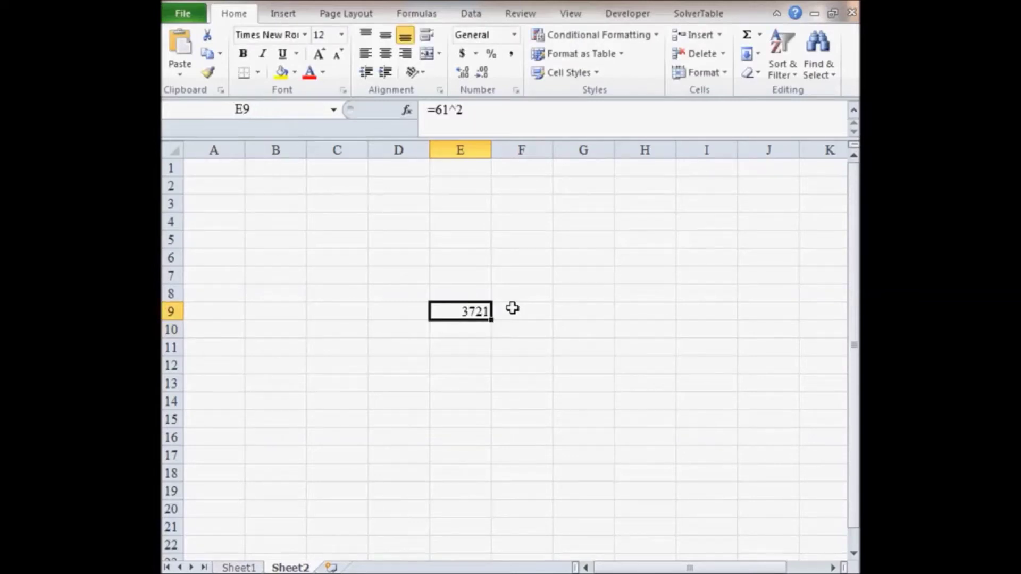
Return to the CengageNOW assignment and set the alternative hypothesis in part a to "not equal to 3721".
key(alt+Tab)
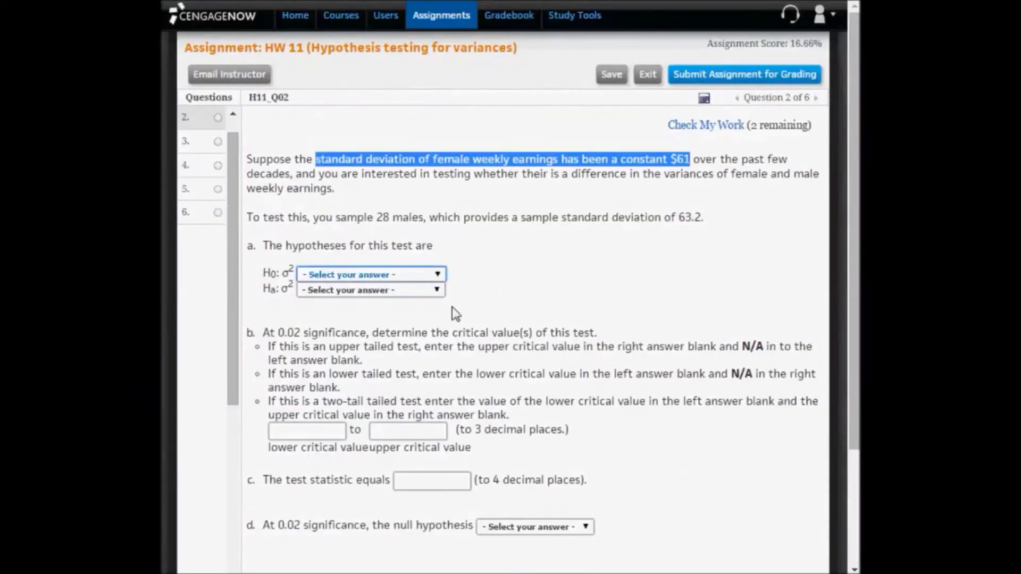
click(396, 274)
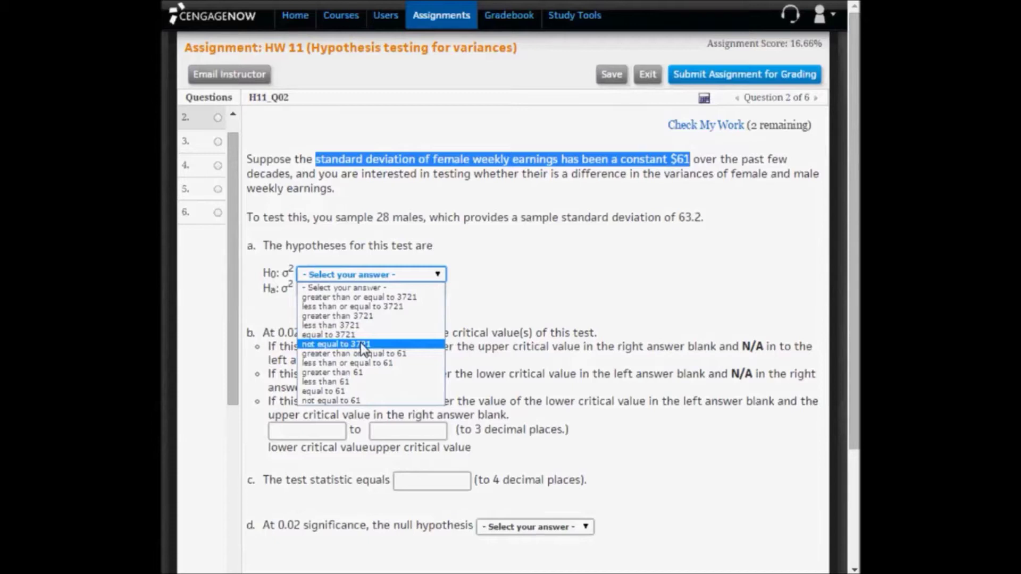
click(536, 176)
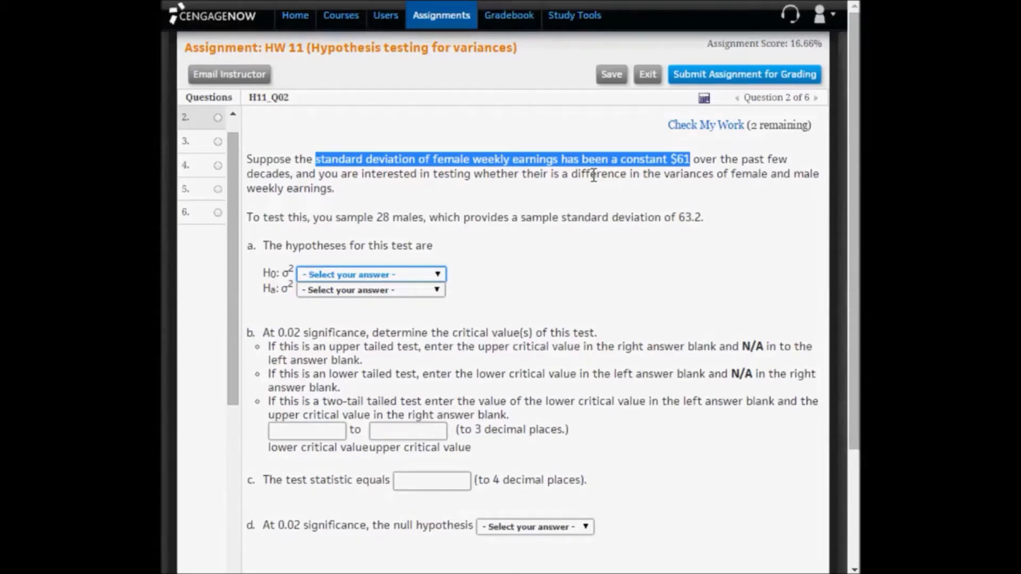
click(614, 200)
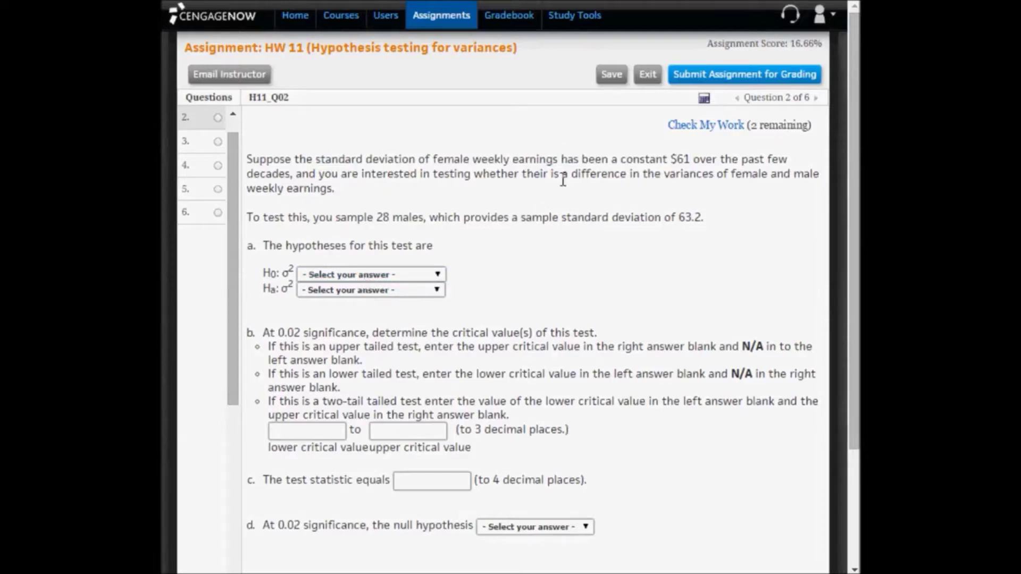
drag(570, 174, 824, 177)
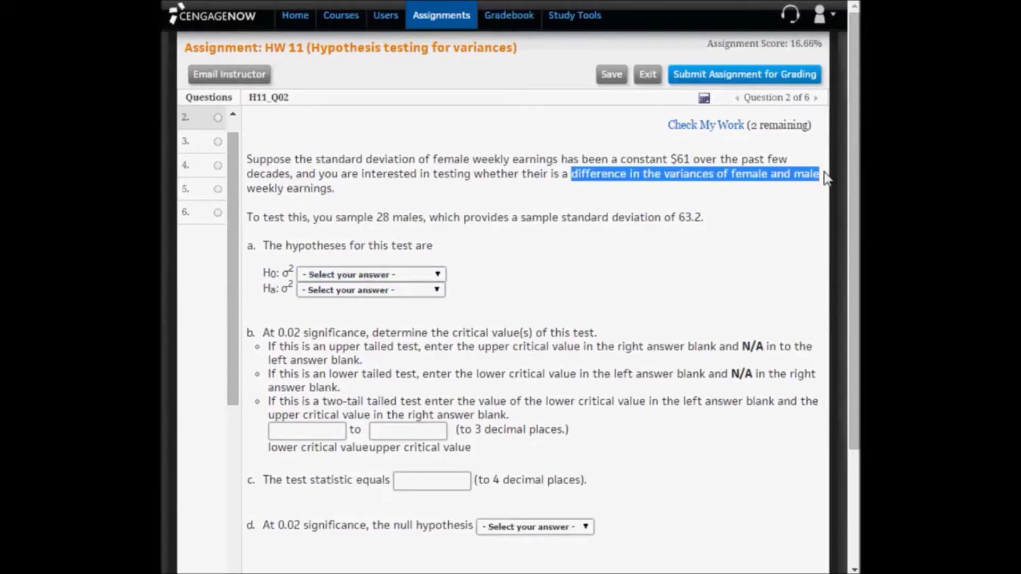
click(351, 290)
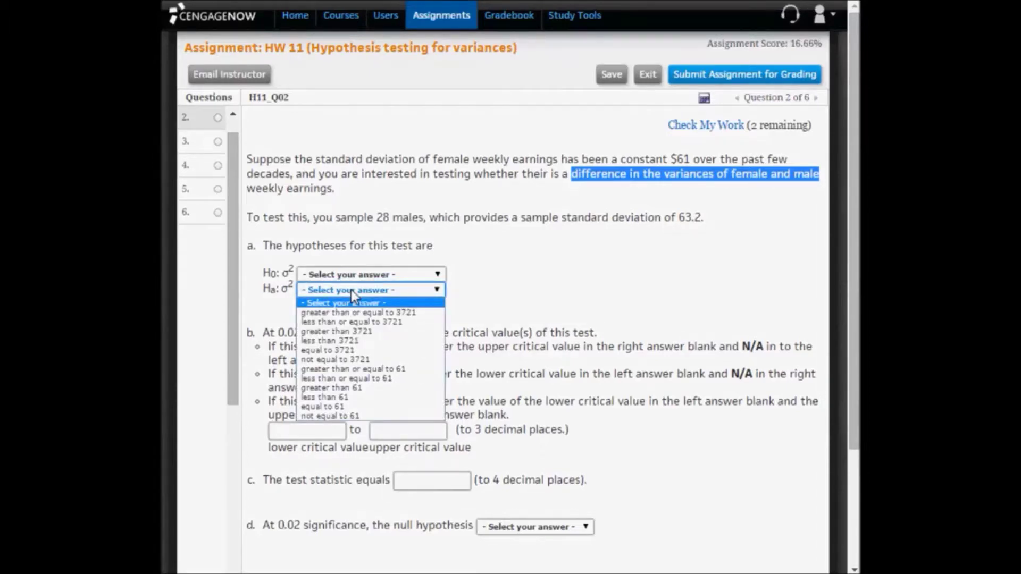
click(329, 359)
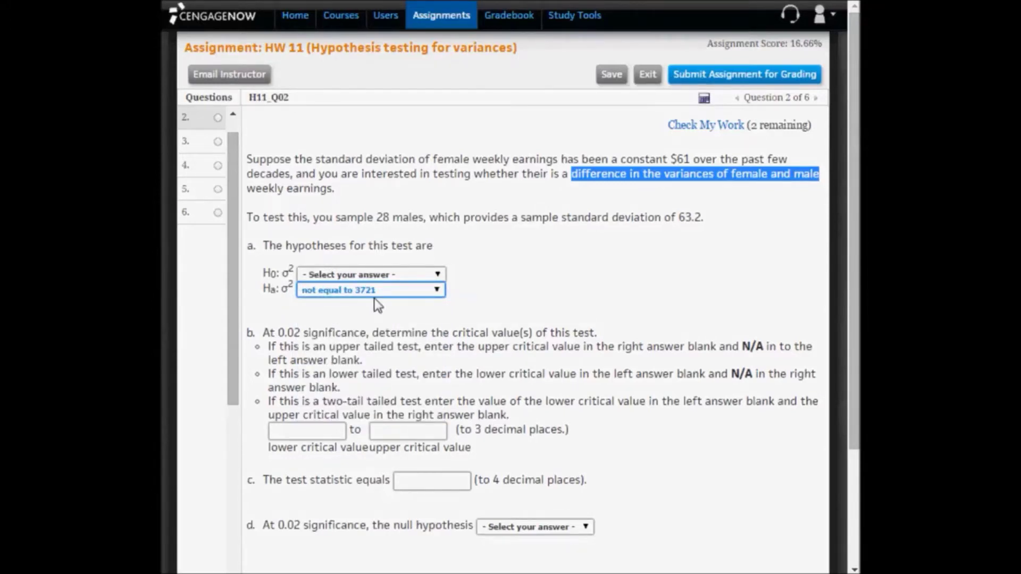
Set the null hypothesis in part a to "equal to 3721".
drag(690, 159, 683, 157)
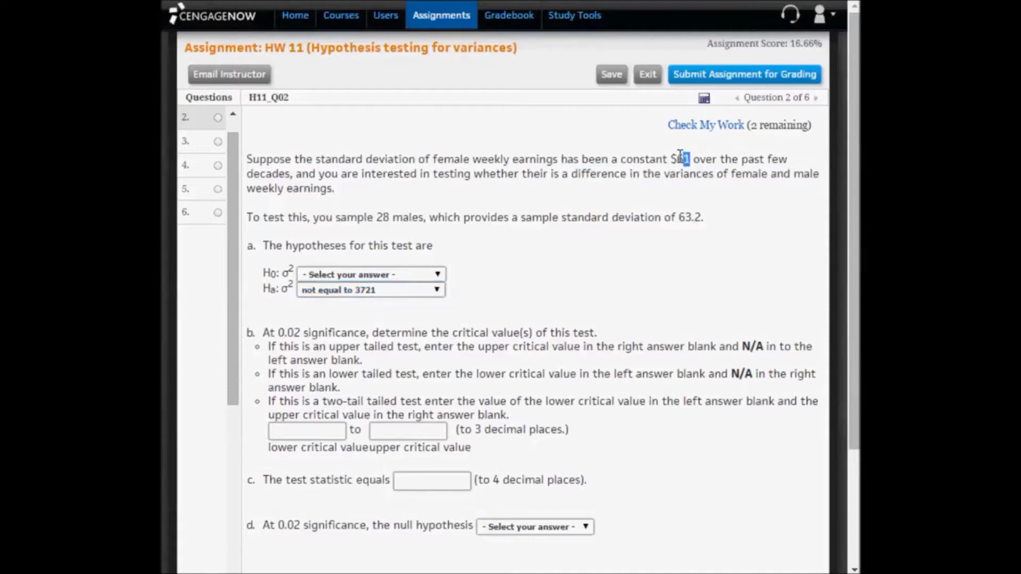
key(shift+Left)
drag(569, 174, 822, 177)
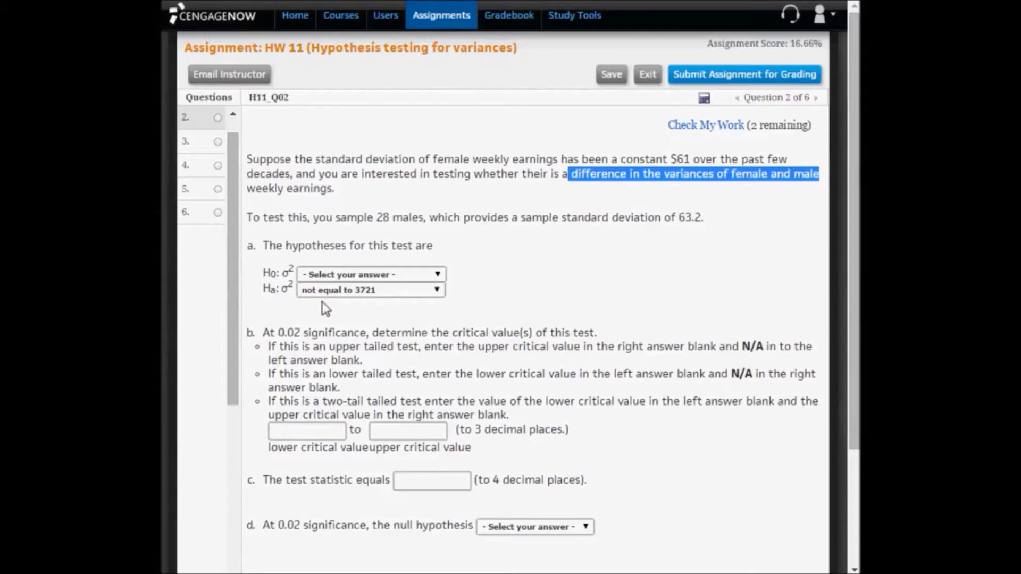
click(321, 278)
click(307, 276)
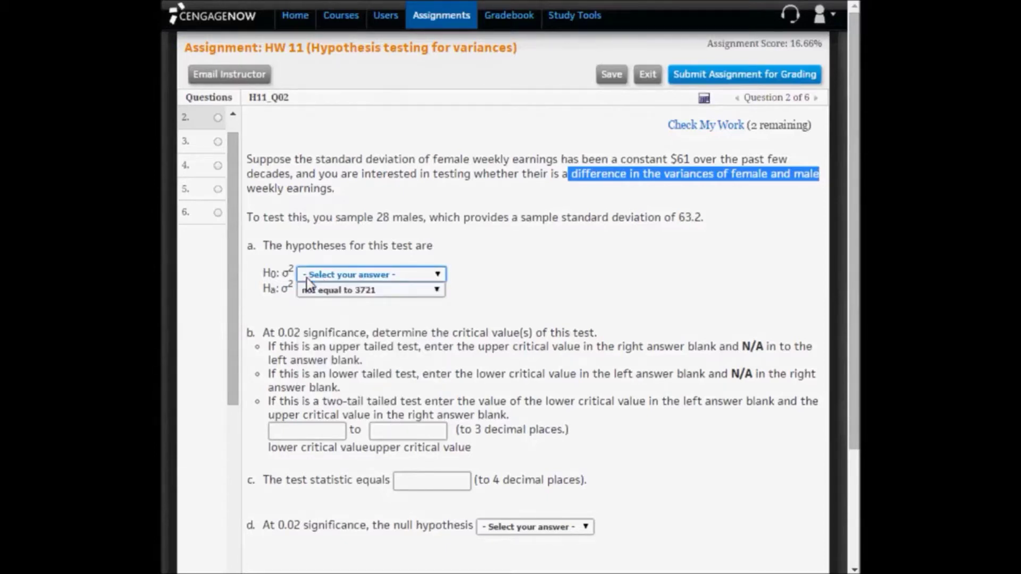
click(307, 281)
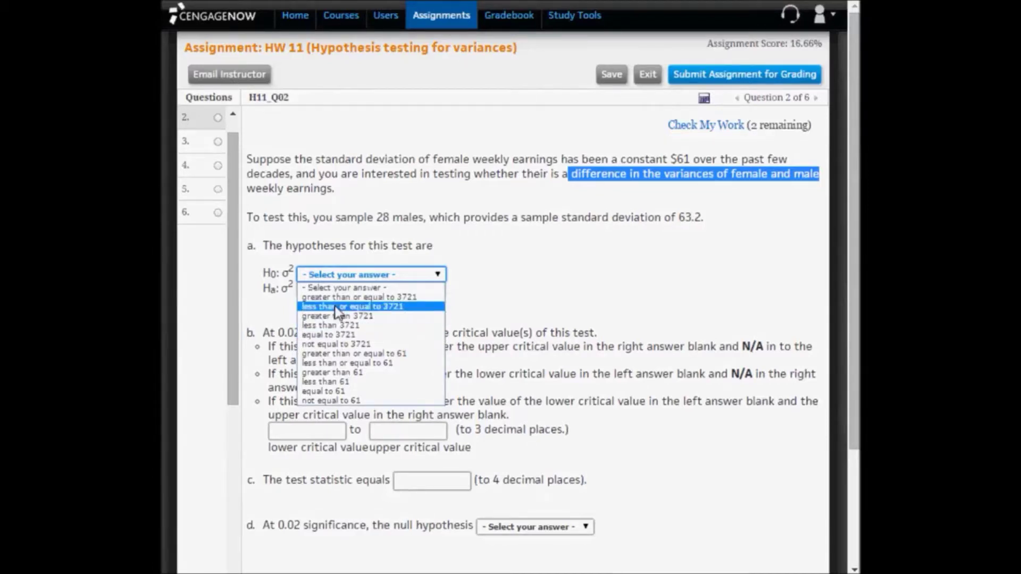
click(337, 335)
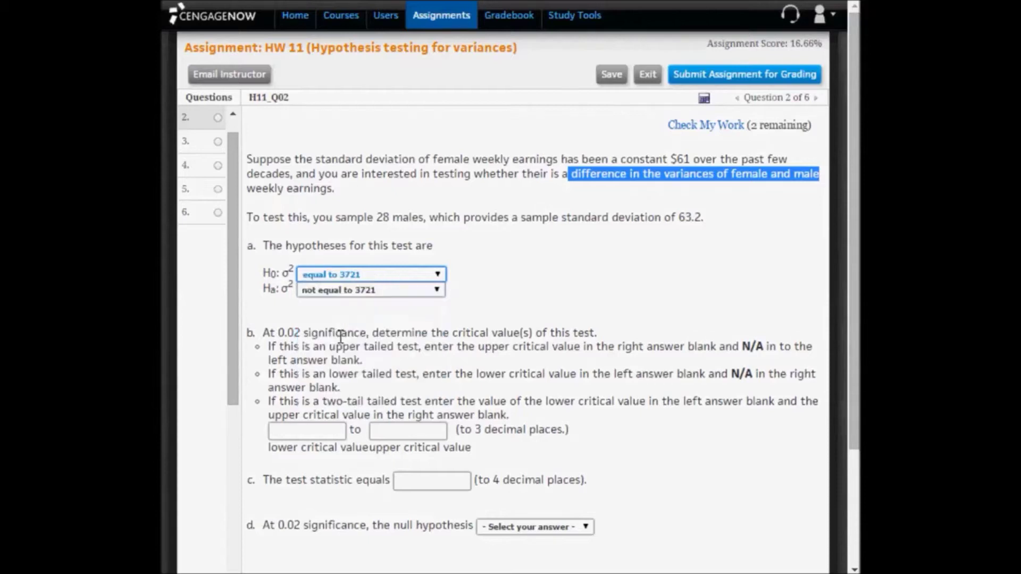
Copy the 0.02 significance level from part b and select cell A1 in the Excel sheet.
click(419, 315)
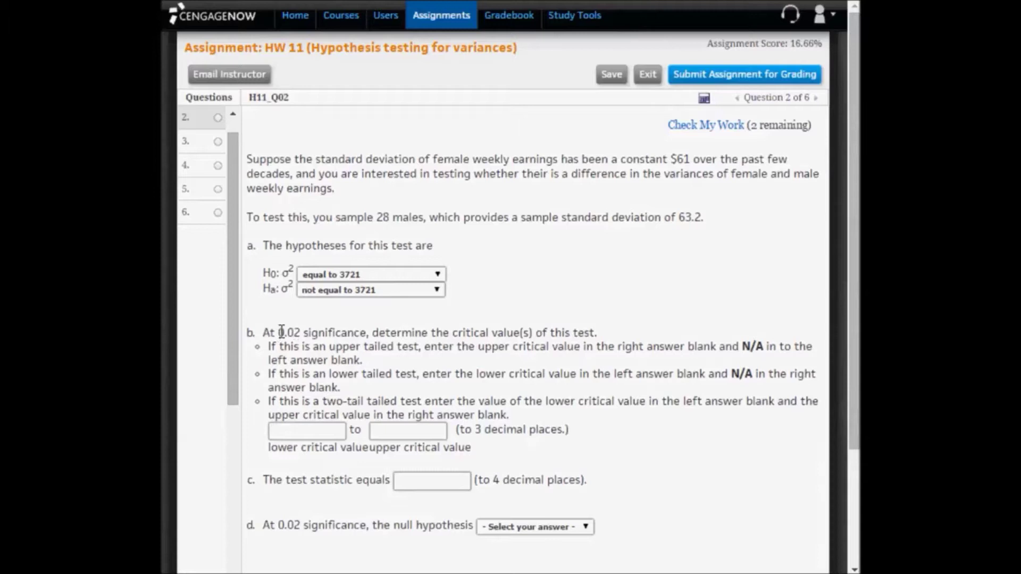
drag(278, 332, 301, 331)
key(ctrl+c)
key(alt+Tab)
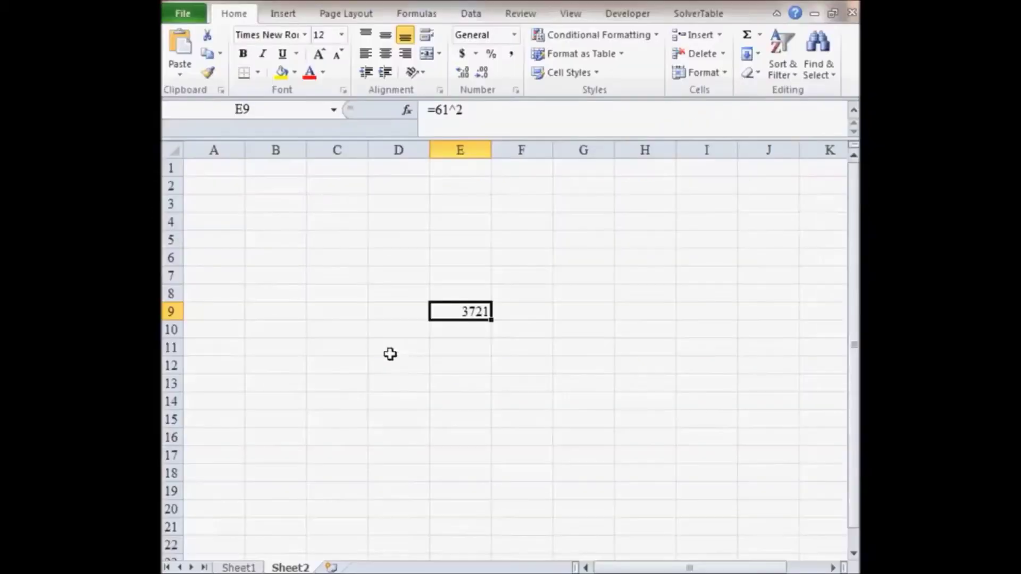
click(211, 169)
text(si)
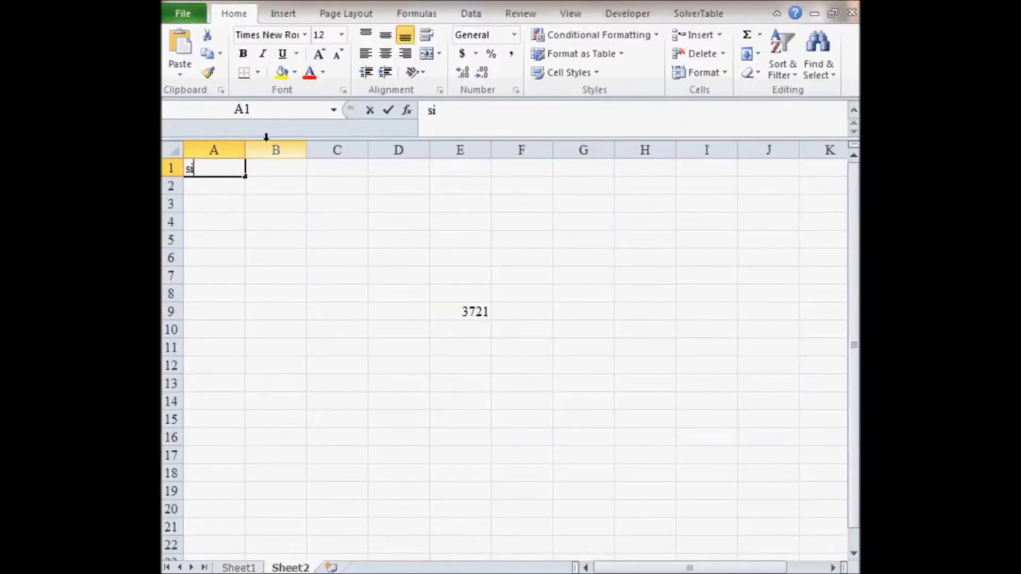
text(gnificanc)
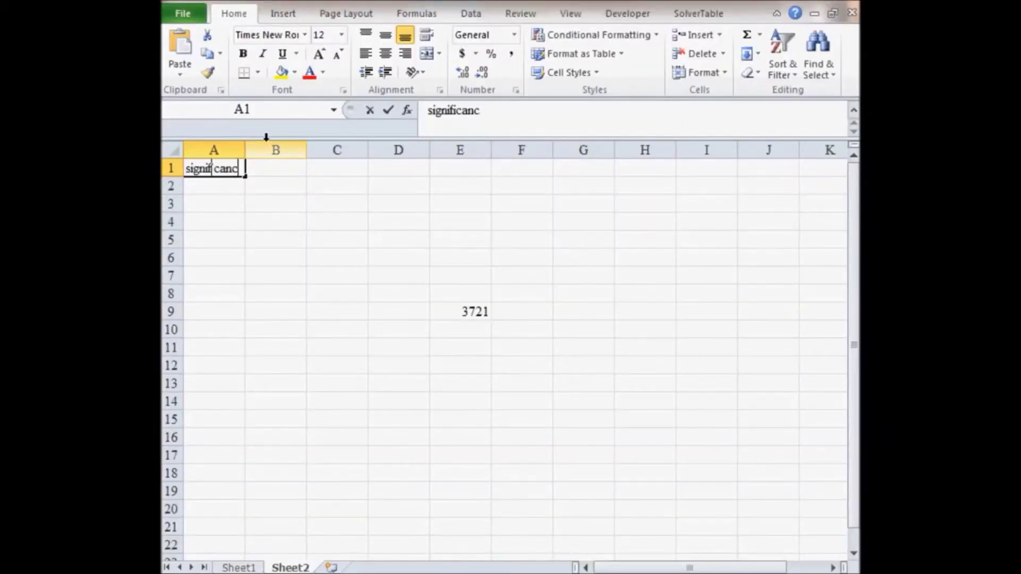
key(Escape)
Enter the label "a =" in cell A1.
text(a)
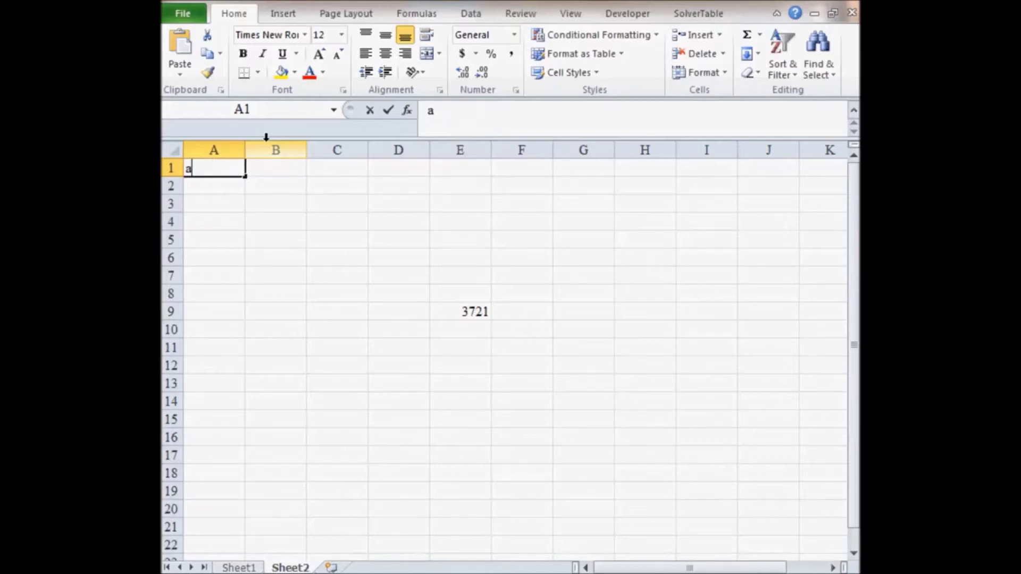
text( =)
key(Return)
key(Up)
key(Right)
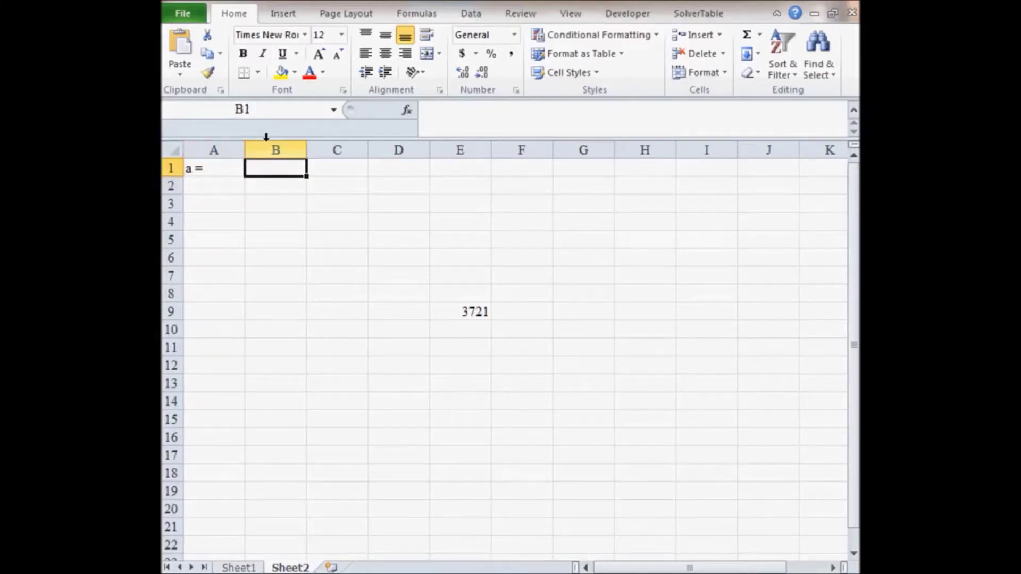
Right-align the contents of column A.
click(218, 151)
click(402, 59)
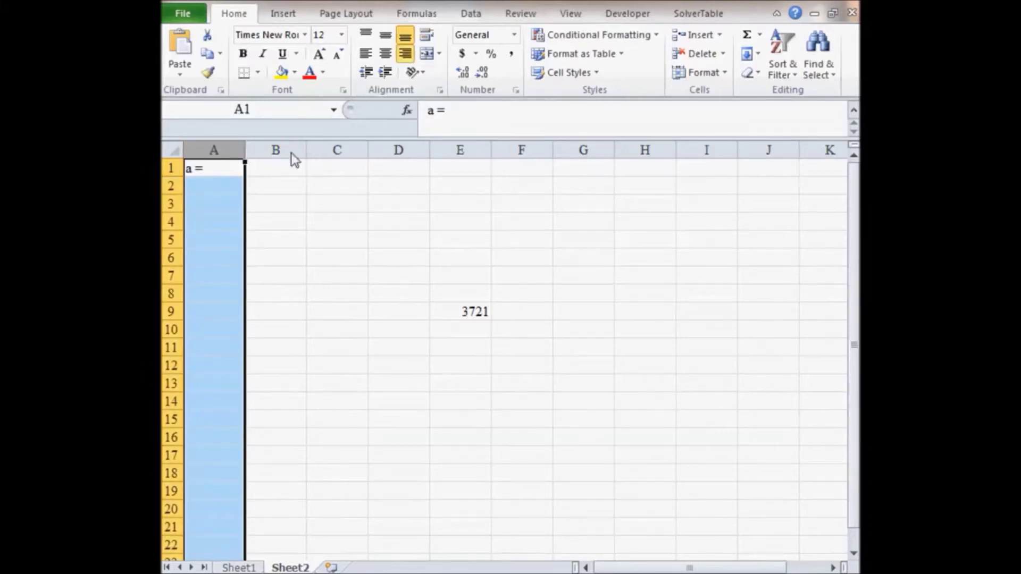
click(407, 55)
click(407, 54)
click(406, 53)
Paste the copied 0.02 significance level into cell B1 and left-align column B.
click(277, 168)
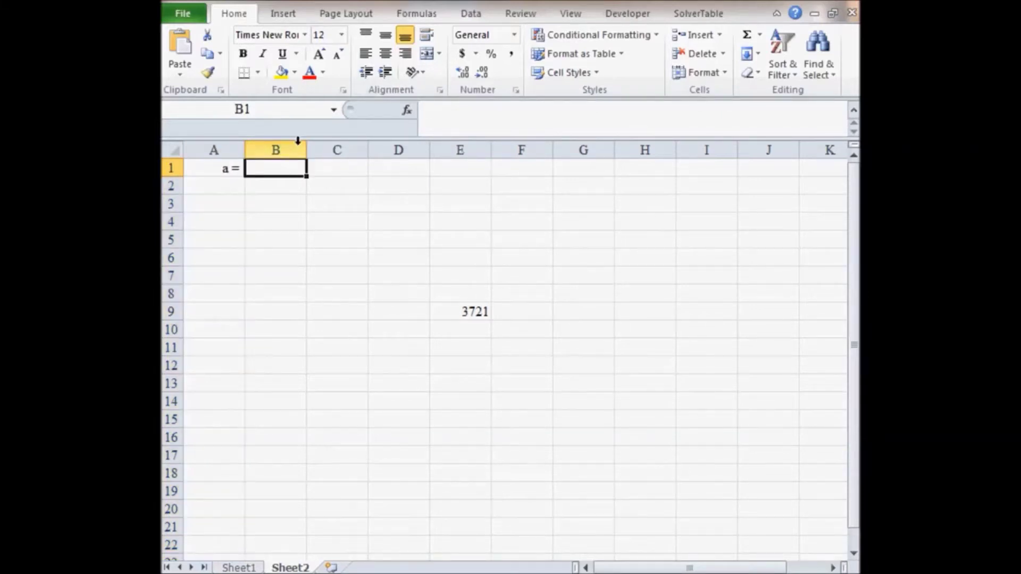
key(ctrl+v)
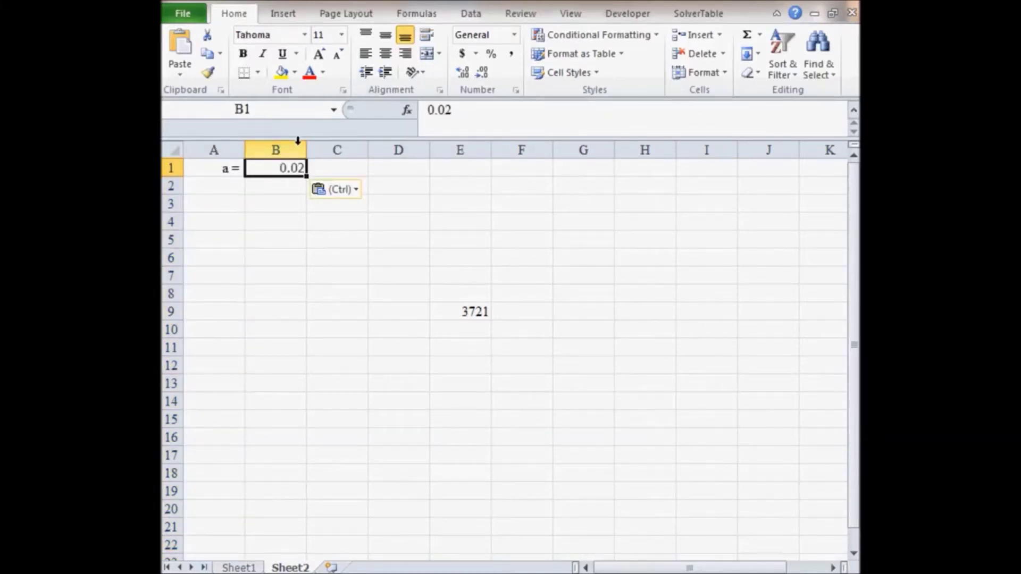
click(256, 148)
click(373, 57)
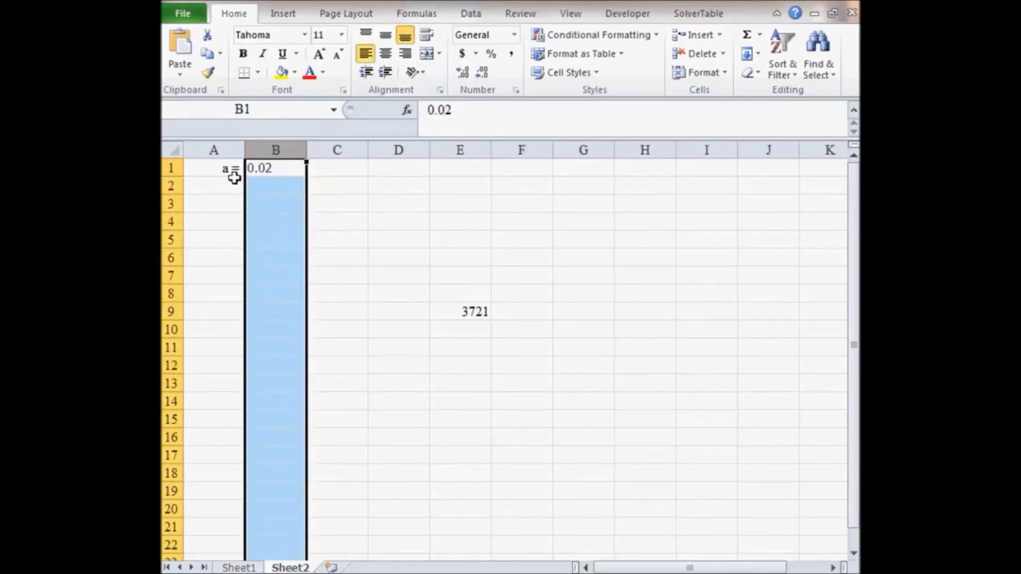
click(267, 184)
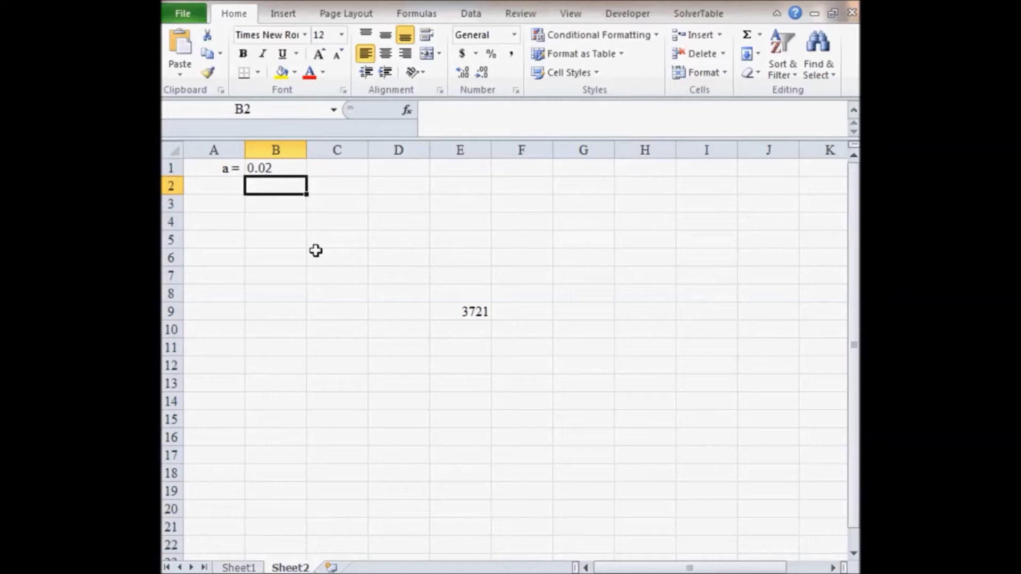
Fill the label from A1 down into A2 and change the copy to "a/2 =".
key(Left)
key(Up)
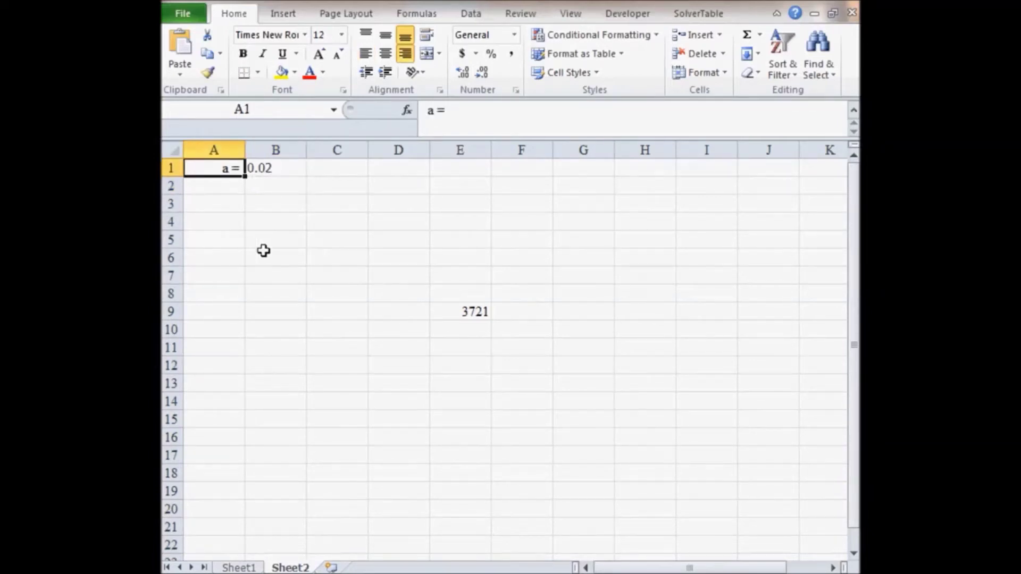
drag(248, 179, 247, 198)
double_click(242, 187)
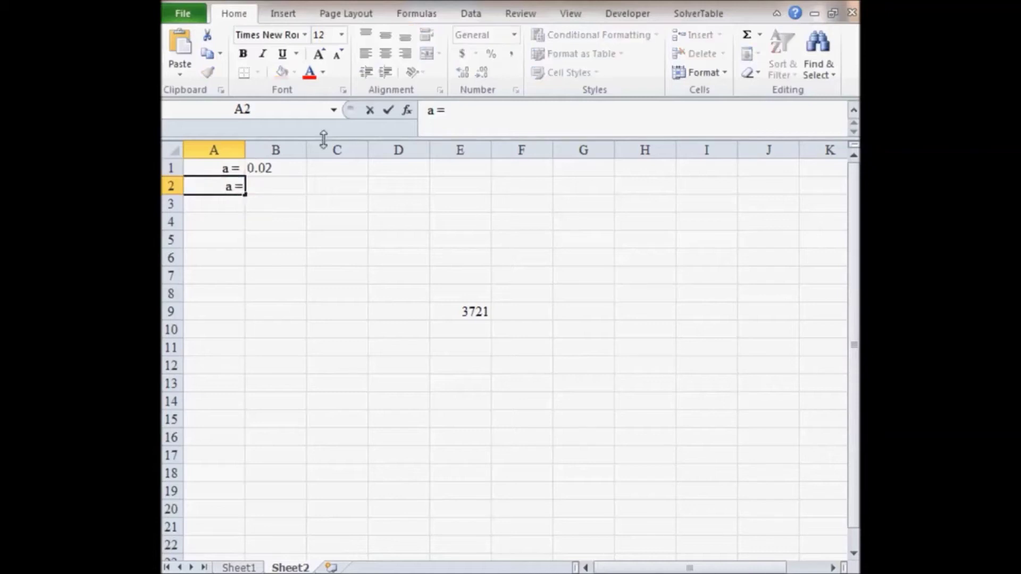
text(/2)
key(Return)
key(Up)
Calculate half the significance level in cell B2 with the formula =B1/2.
key(Right)
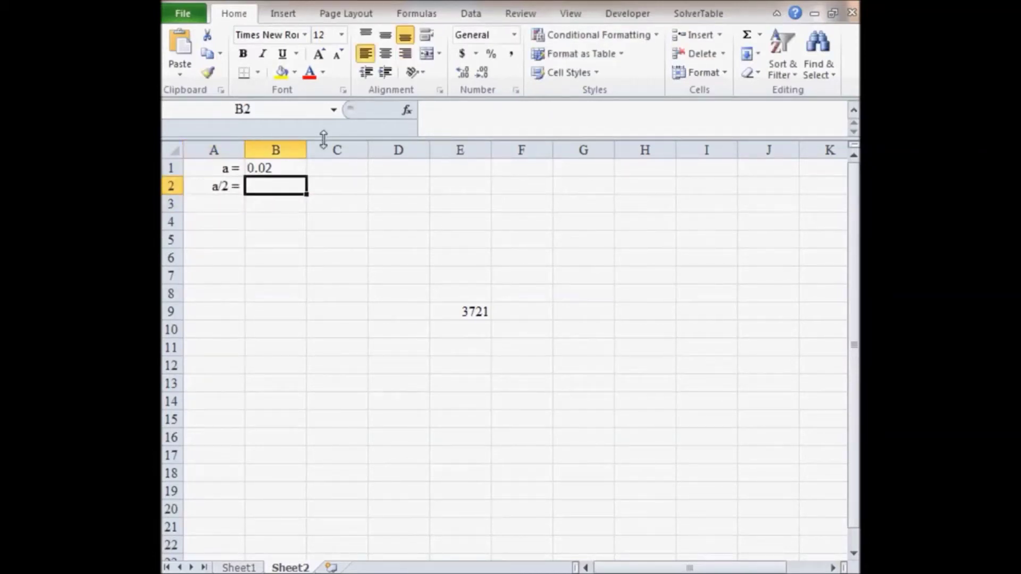
text(=B1/)
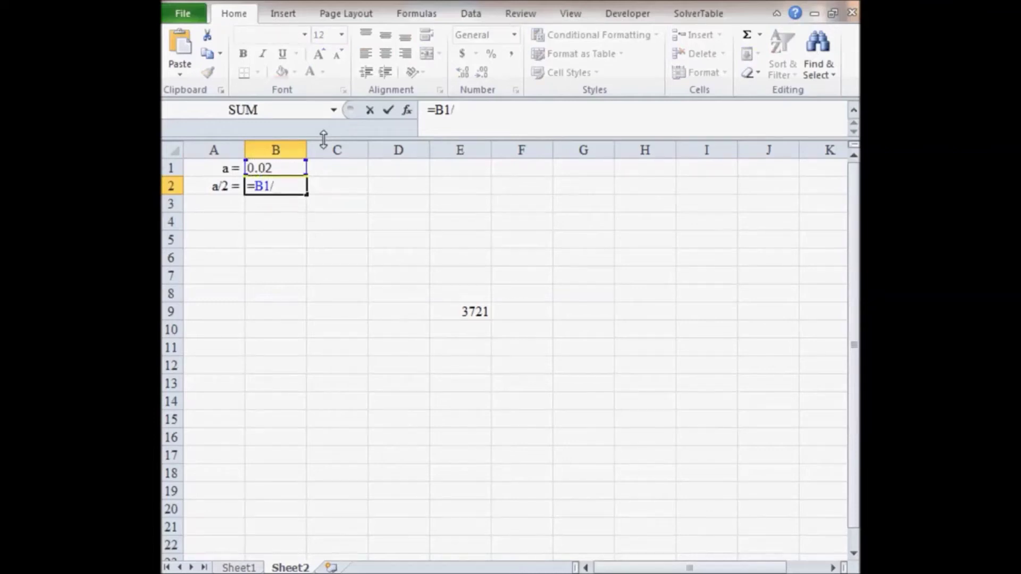
text(2)
key(Return)
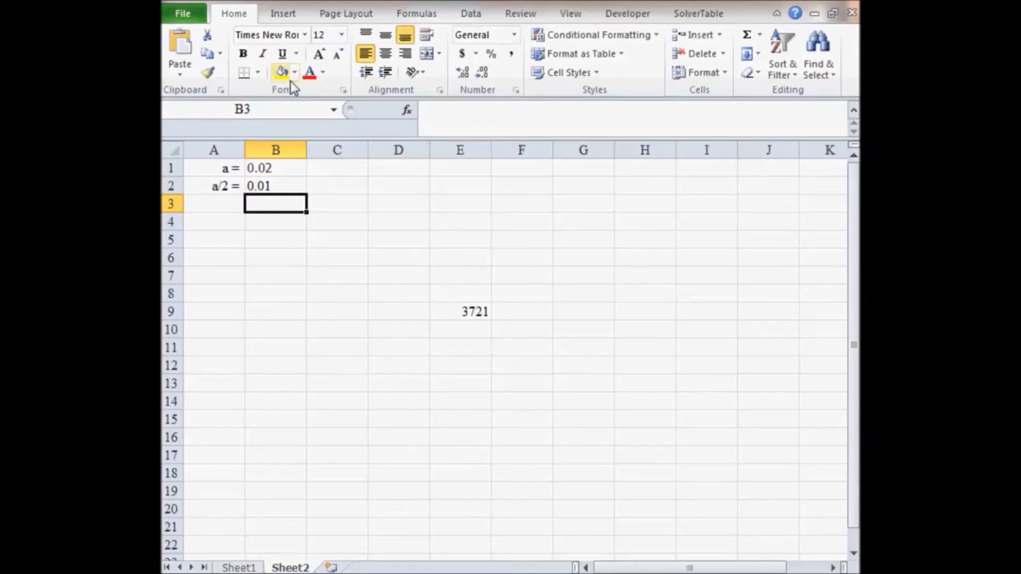
Check the sample size in the homework question and record it in row 3 as "n =" with 28 left-aligned in B3.
key(alt+Tab)
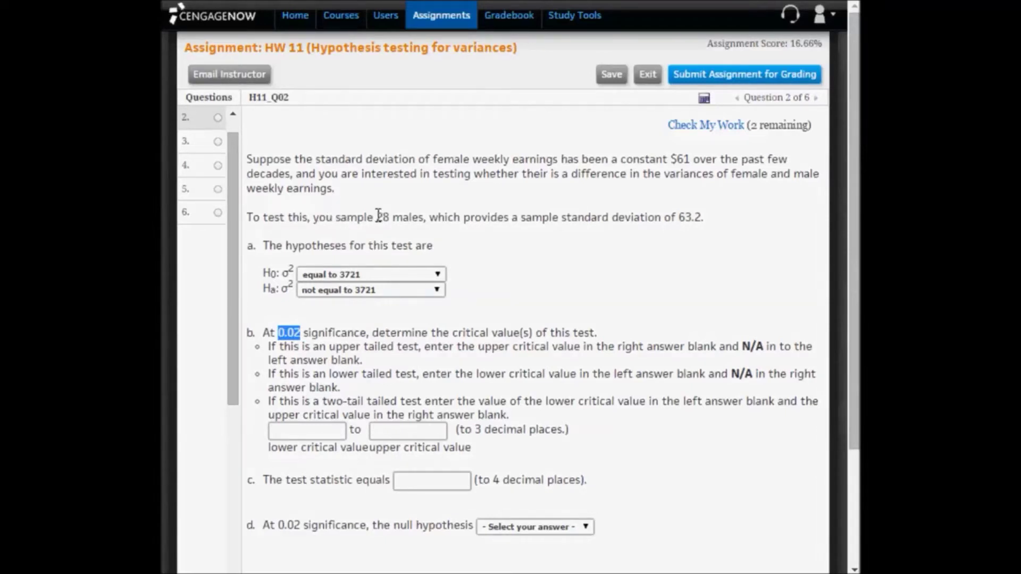
drag(376, 216, 702, 214)
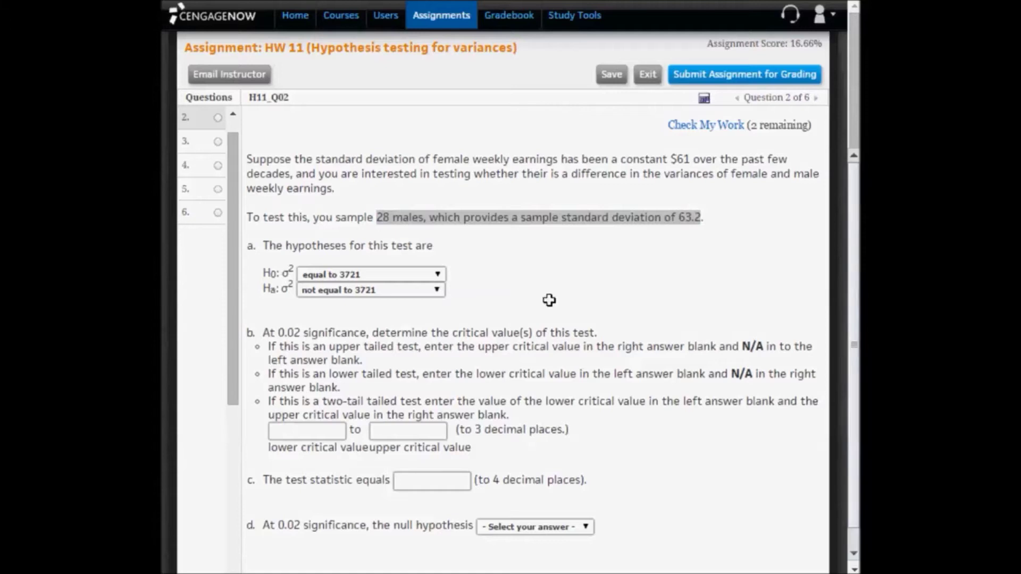
key(alt+Tab)
text(n)
key(Return)
key(Up)
key(F2)
text(=)
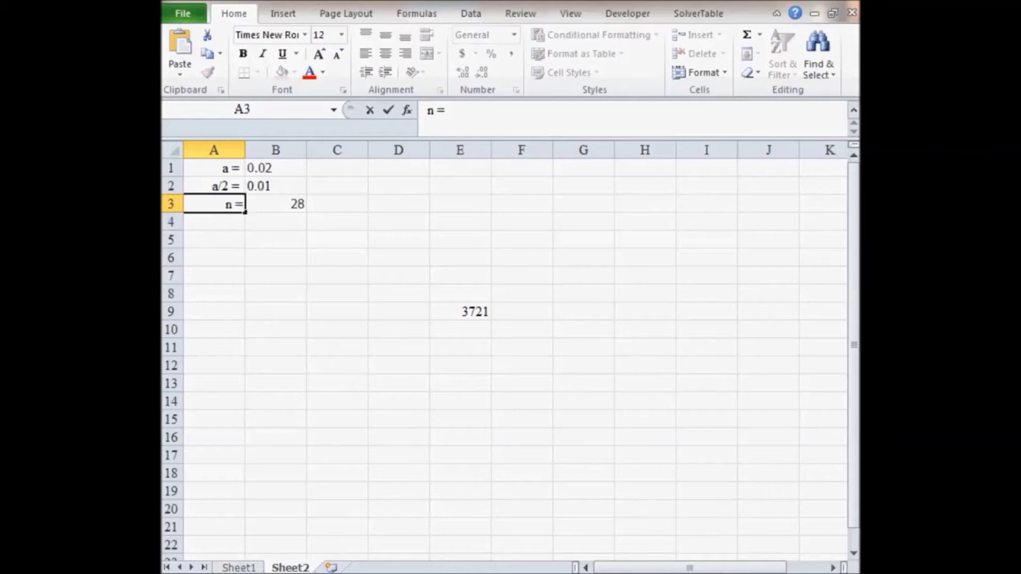
key(Return)
click(276, 204)
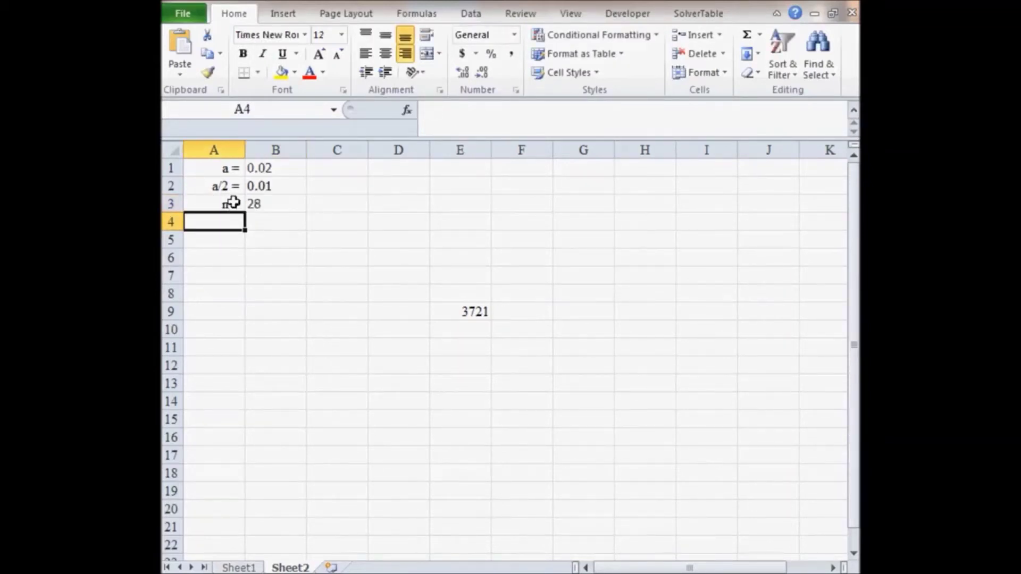
Label A4 "n - 1 =" and calculate the degrees of freedom in B4 with the formula =B3-1.
click(234, 204)
text(n - 1 =)
key(Tab)
text(=)
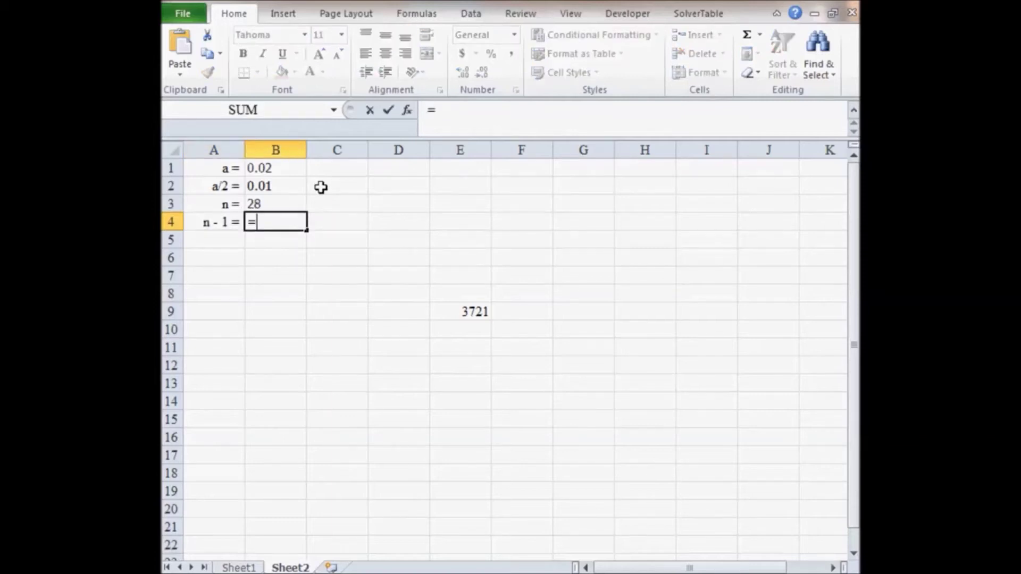
text(B3-1)
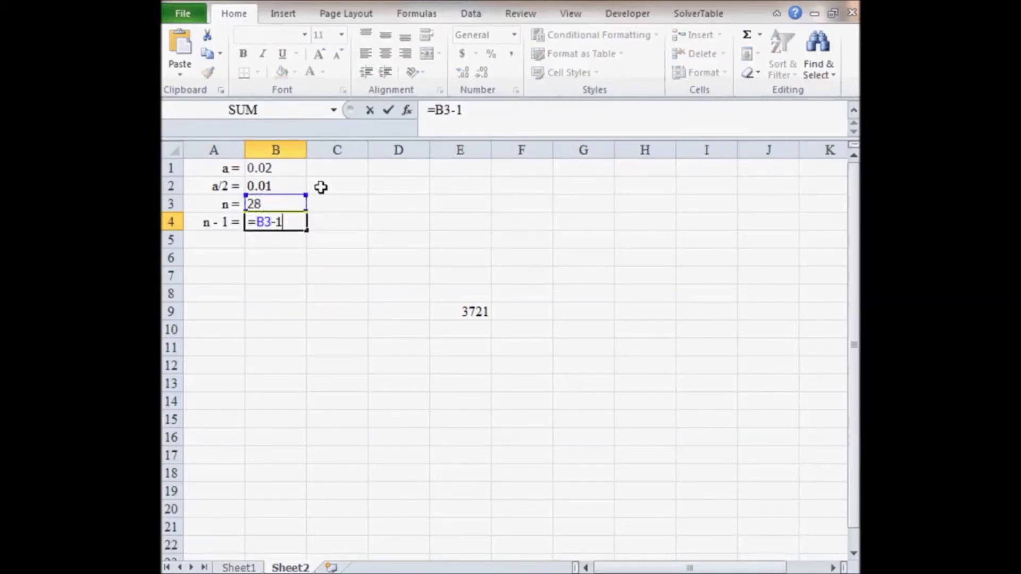
key(Return)
Label A5 "s =" and enter the sample standard deviation 63.2 in B5.
key(Left)
text(s)
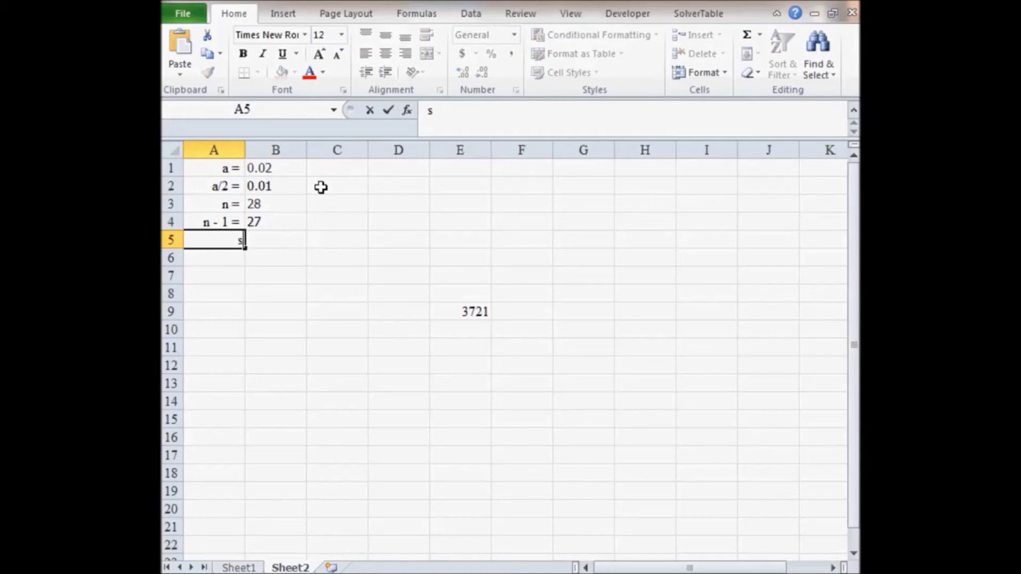
text( =)
key(Return)
key(Up)
key(Right)
text(63.2)
key(Left)
key(Left)
key(Left)
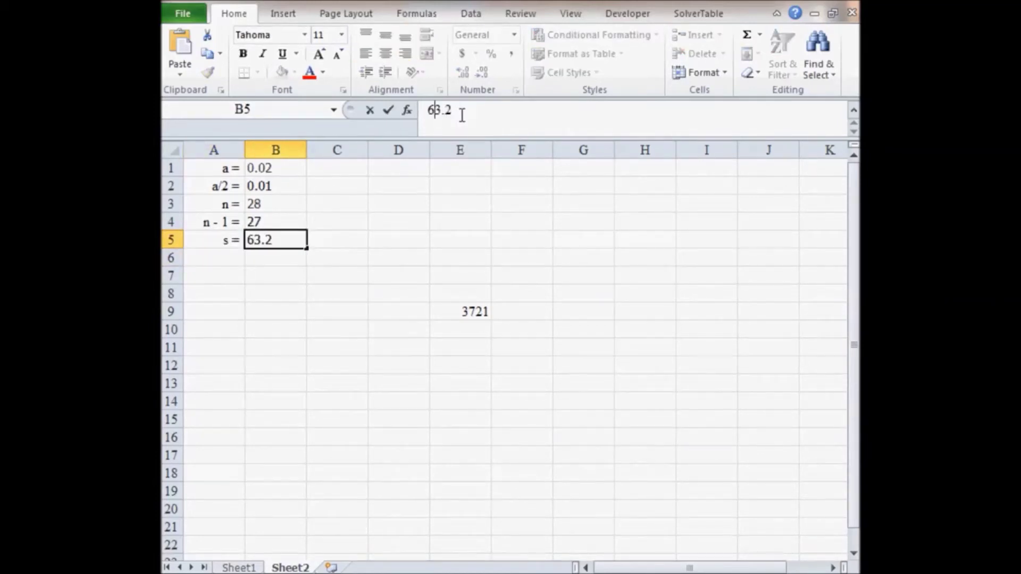
key(Return)
Label A6 "s2 =" and format the 2 as superscript.
key(Left)
text(s)
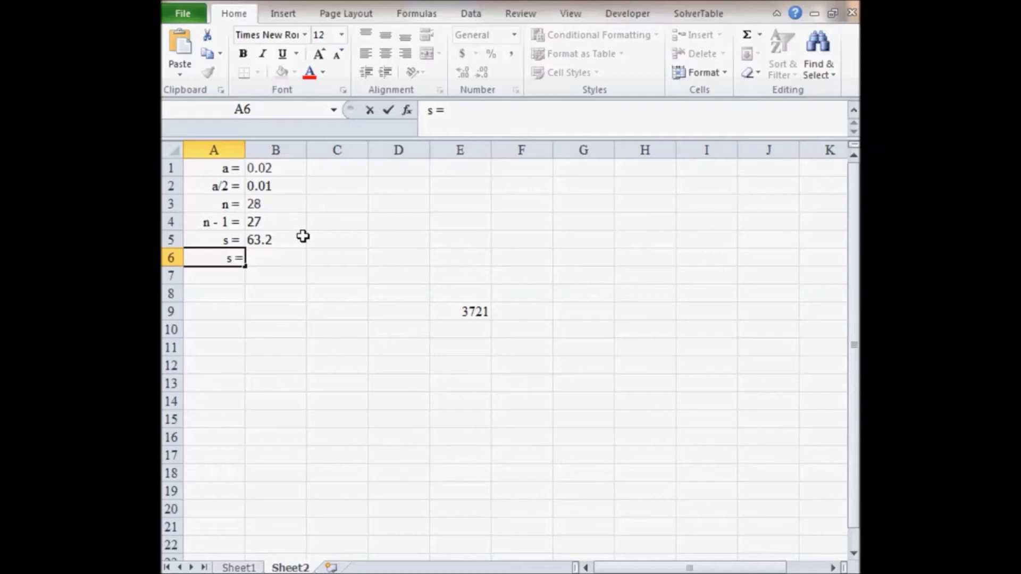
key(Left)
key(Left)
text(2)
key(shift+Left)
key(ctrl+1)
click(421, 376)
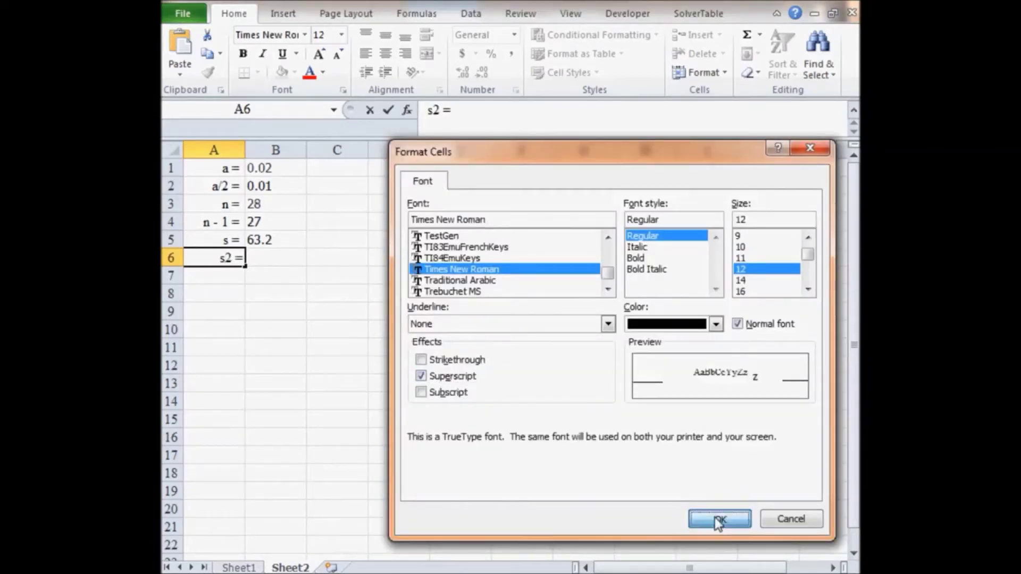
click(719, 521)
Calculate the sample variance in B6 by squaring the standard deviation in B5.
click(302, 254)
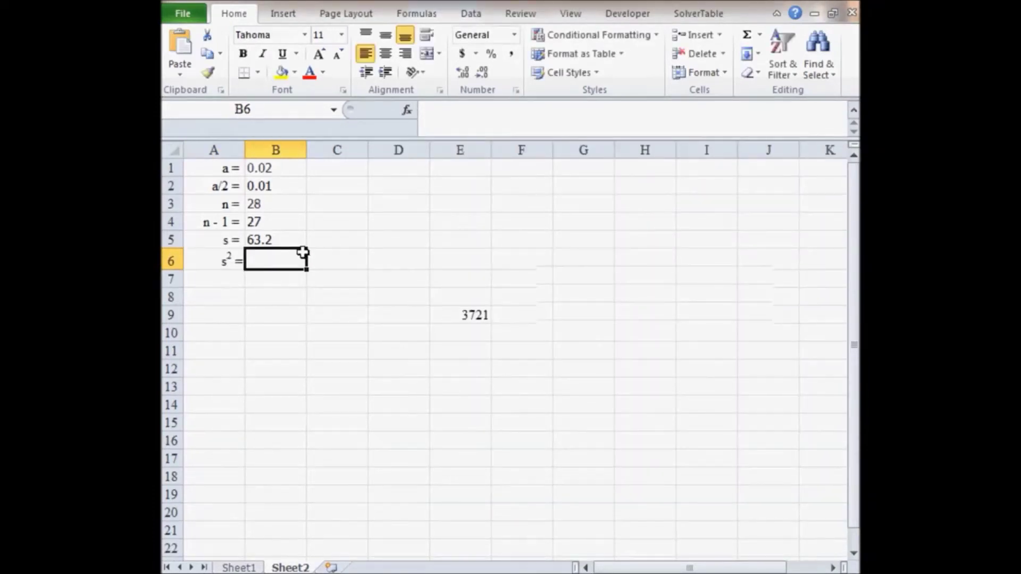
text(=)
key(Up)
text(^2)
key(Return)
key(alt+Tab)
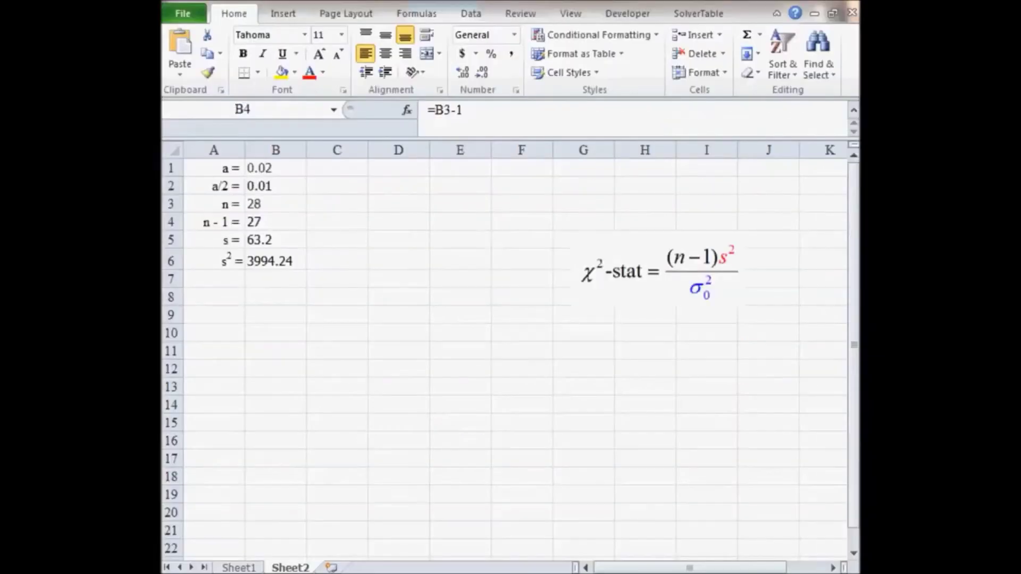
Download the Chi-square table from the teaching web page, open it in Excel and enable editing.
click(279, 221)
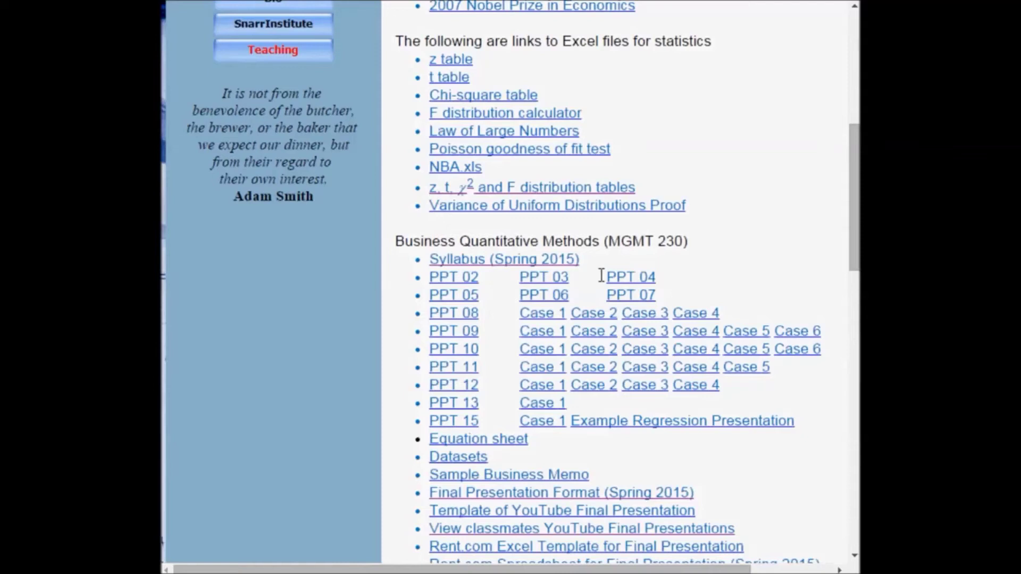
click(478, 99)
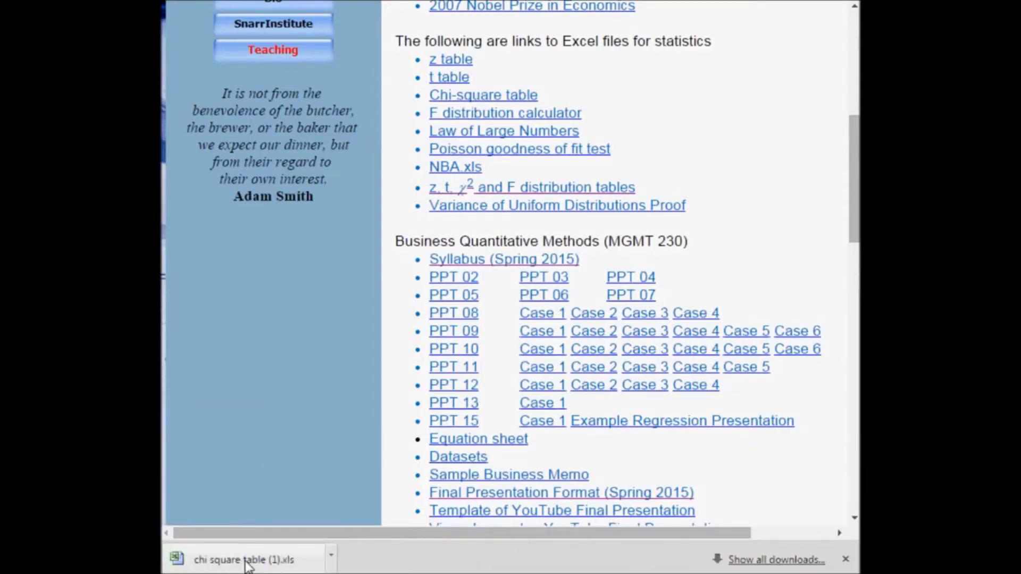
click(247, 564)
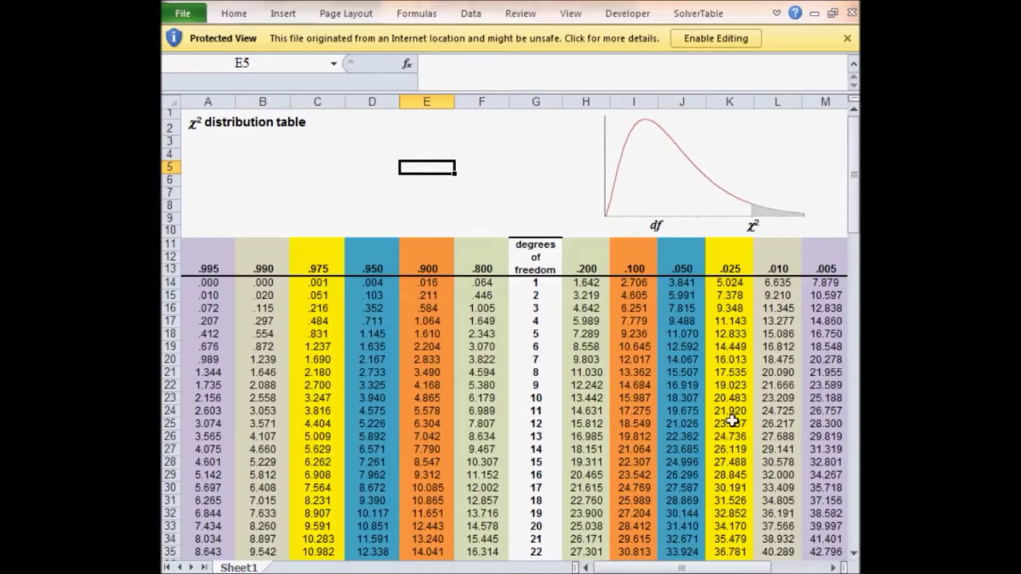
click(727, 39)
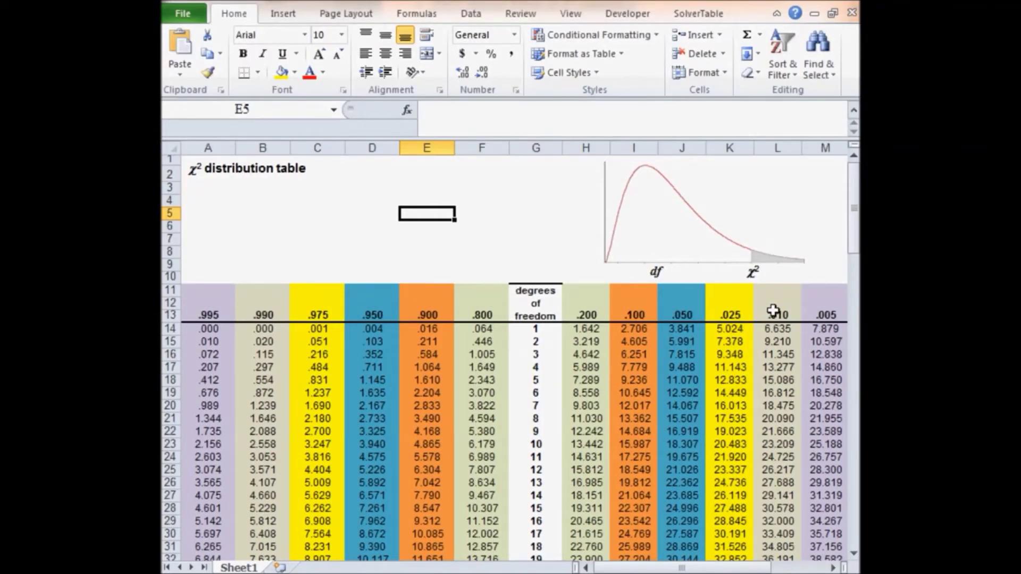
Examine the chi-square table's degrees of freedom column and the value blocks for the .995–.800 and .200–.005 areas.
click(536, 147)
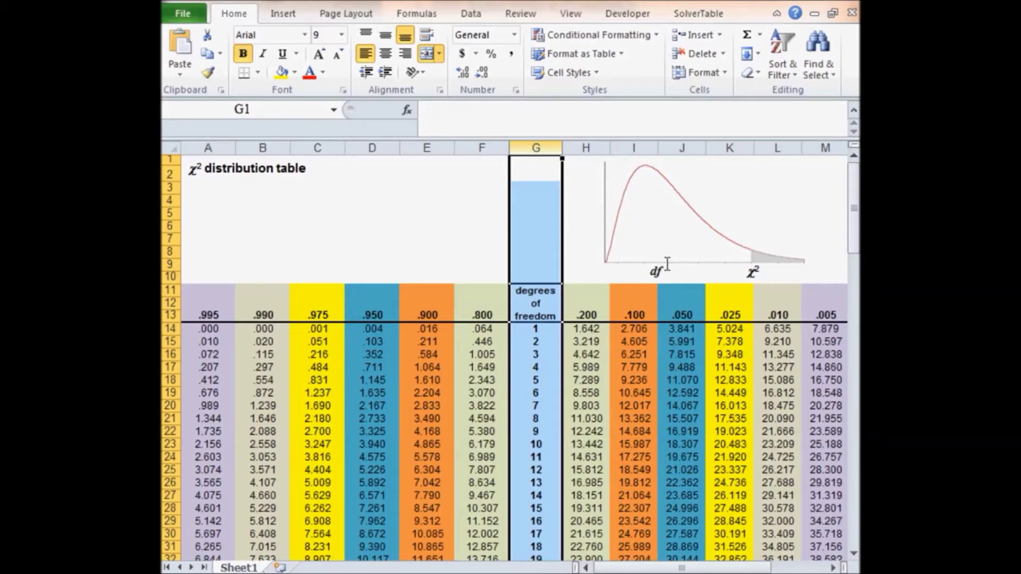
drag(486, 329, 209, 530)
scroll(659, 460, up, 9)
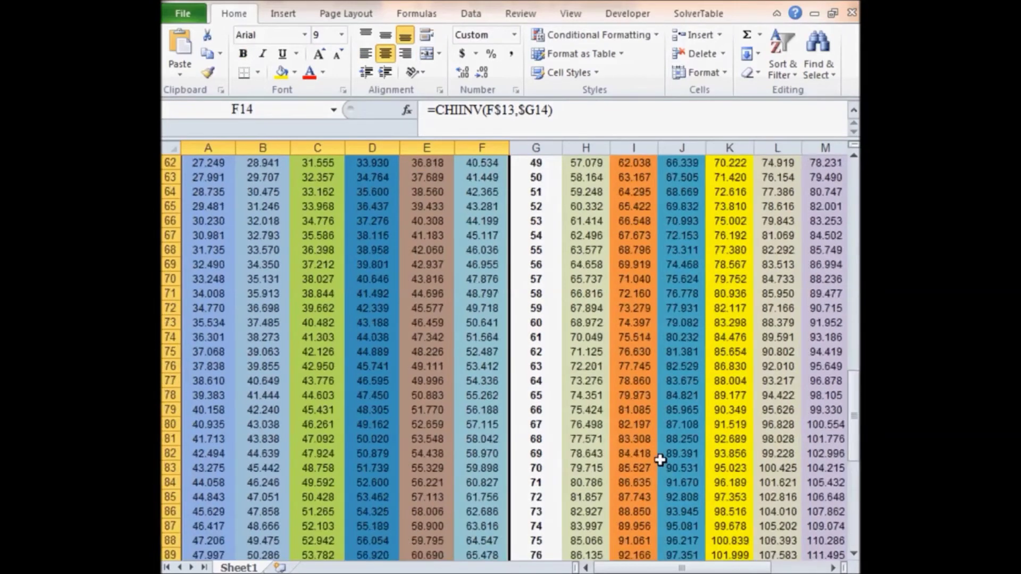
scroll(363, 452, up, 20)
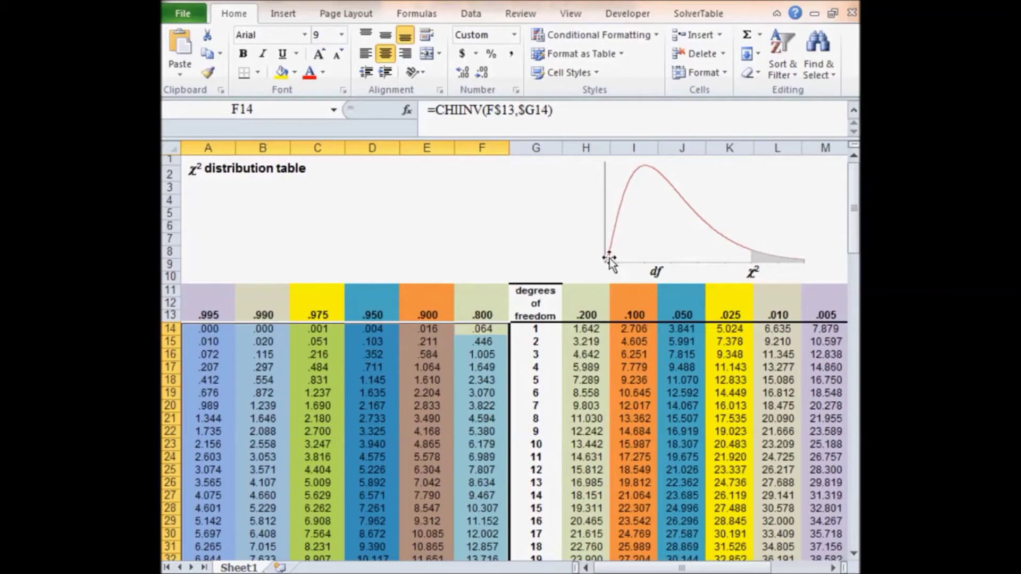
drag(585, 331, 811, 559)
scroll(729, 325, up, 12)
Find the chi-square critical values for 27 degrees of freedom under .990 and .010 and place them in B10 and C10 of the calculation sheet.
click(724, 318)
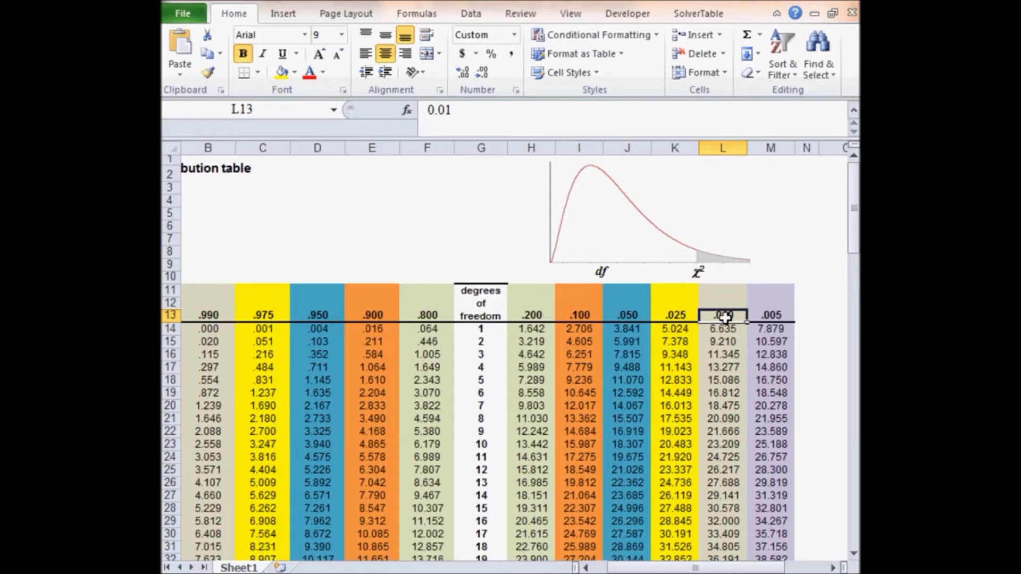
drag(723, 315, 730, 533)
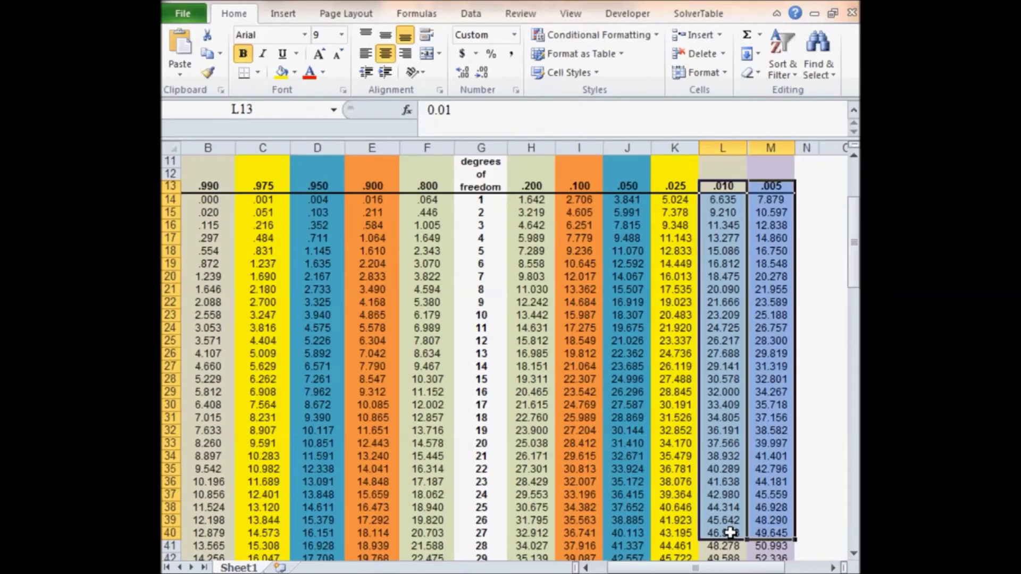
click(730, 532)
drag(730, 532, 672, 532)
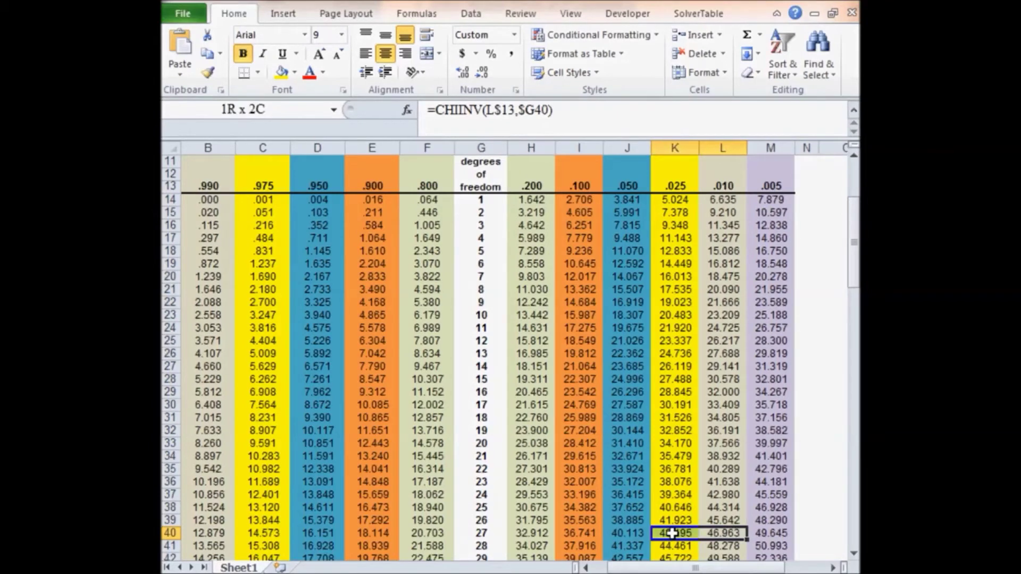
drag(672, 533, 219, 534)
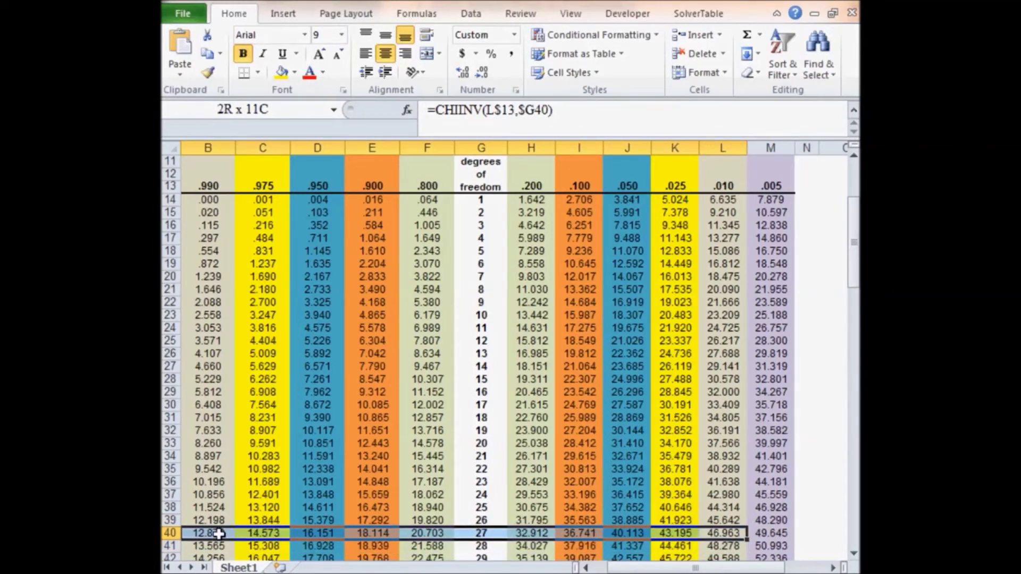
drag(219, 534, 219, 533)
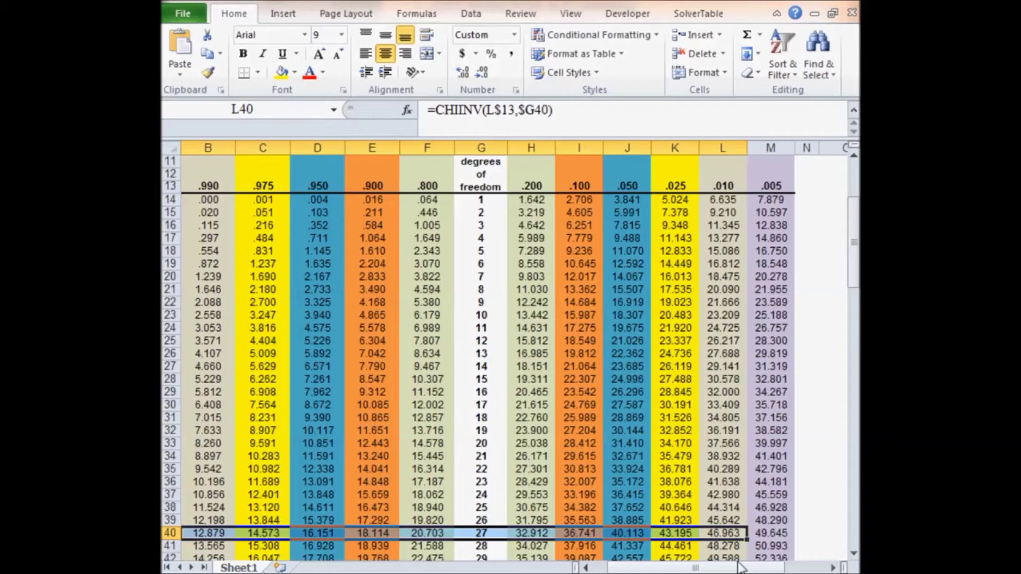
key(ctrl+c)
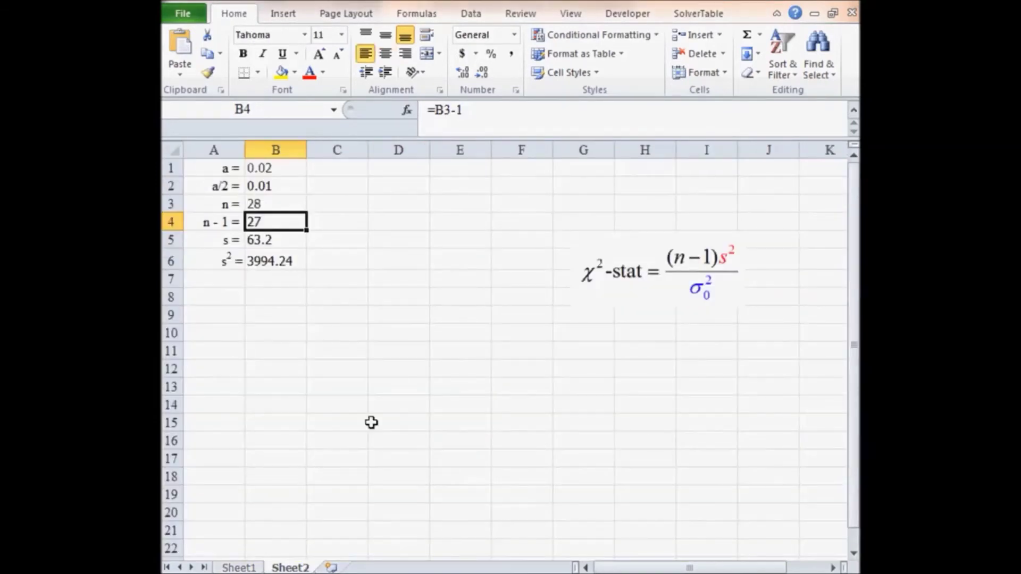
click(271, 336)
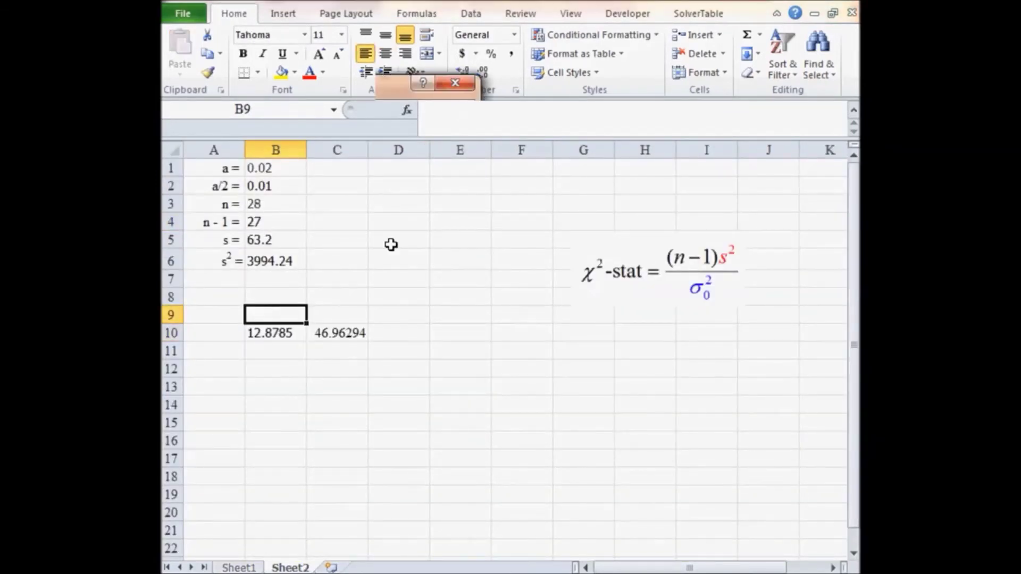
Label the critical values "L cv" in B9 and "U cv" in C9, and center the labels and values.
text(LL)
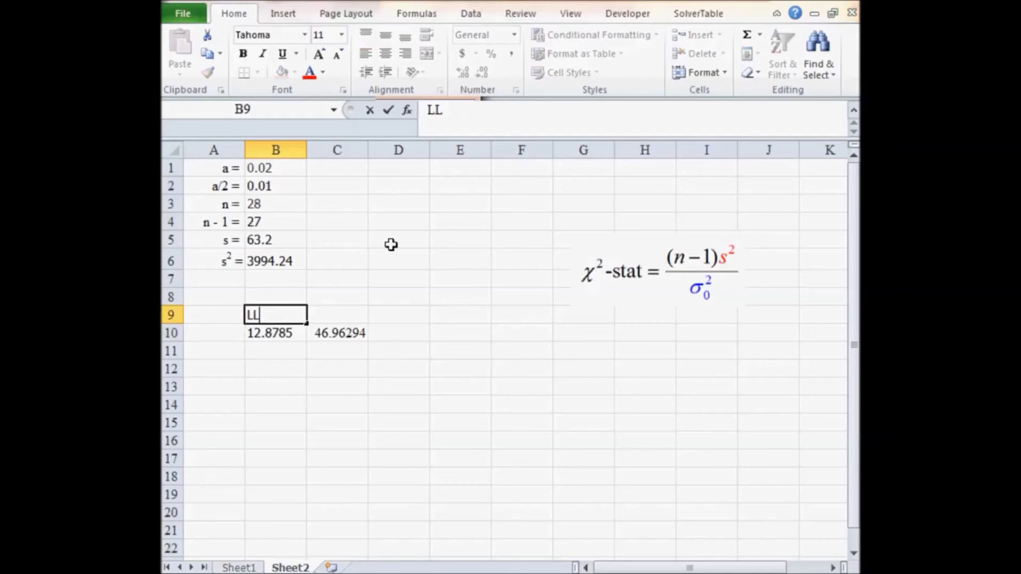
text( cv)
key(Tab)
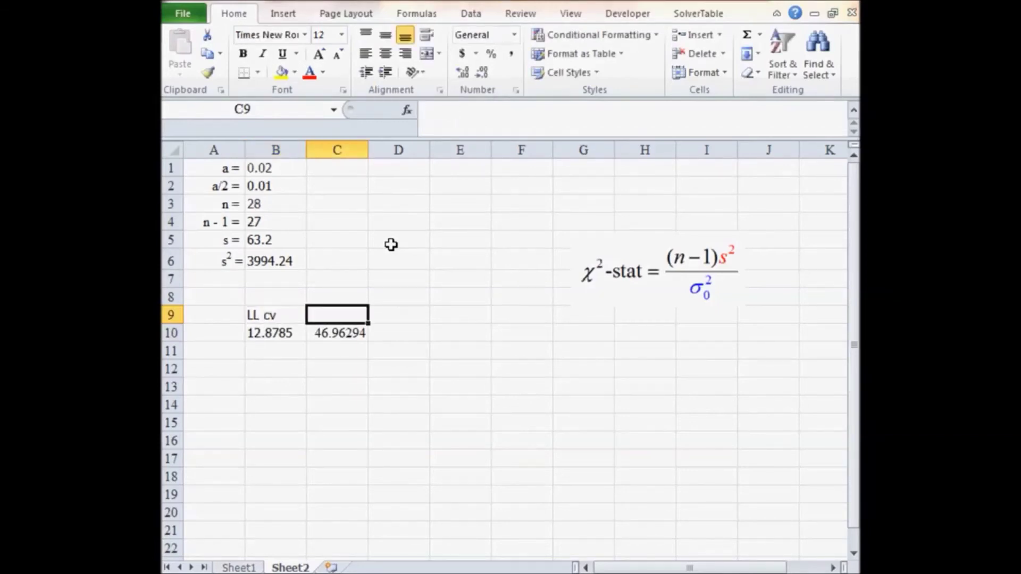
text(U)
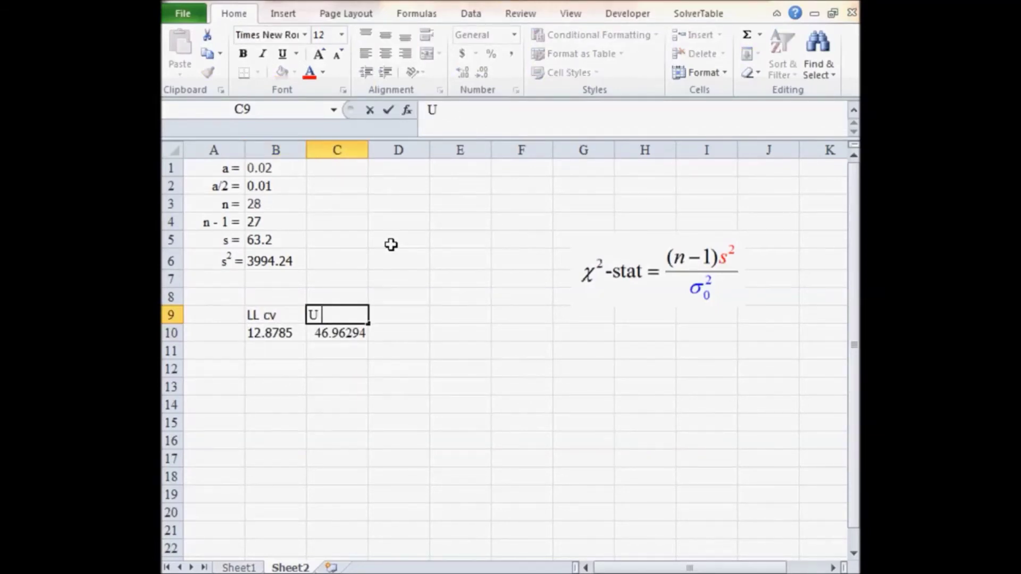
text( cv)
click(251, 314)
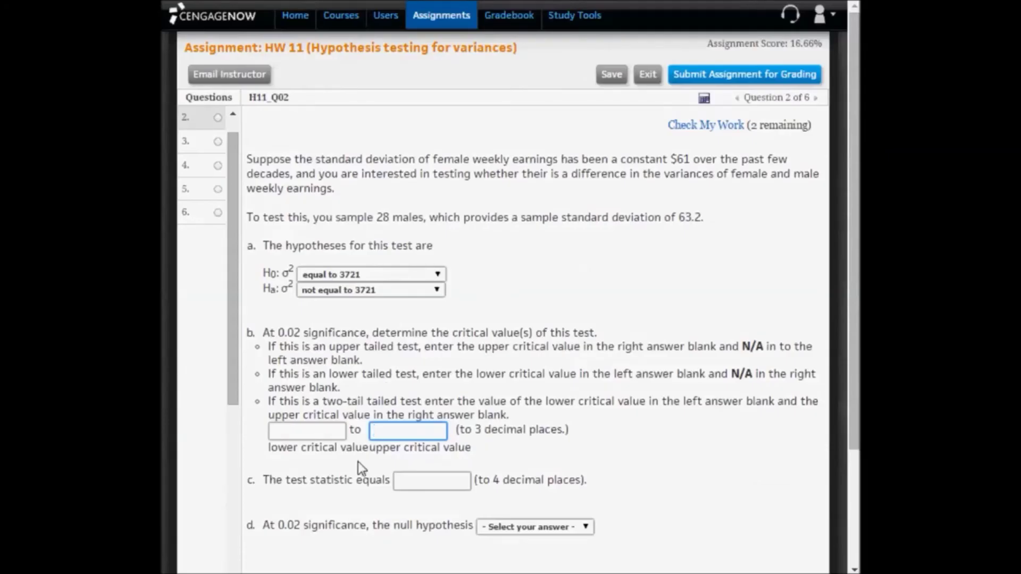
Check the rounding required for the critical value answers and format B10:C10 to three decimal places.
click(307, 431)
click(399, 433)
mouse_move(834, 573)
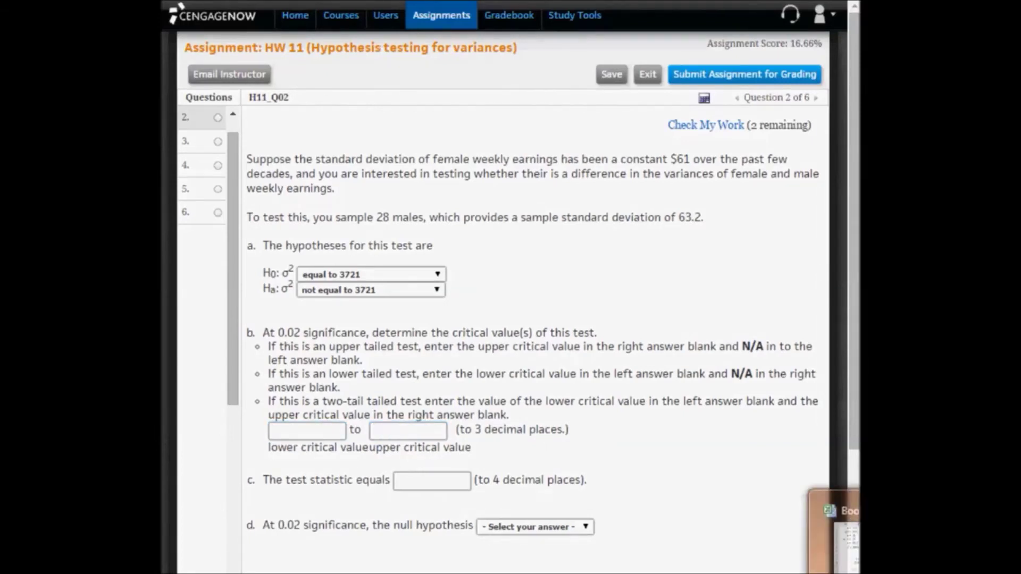
click(845, 537)
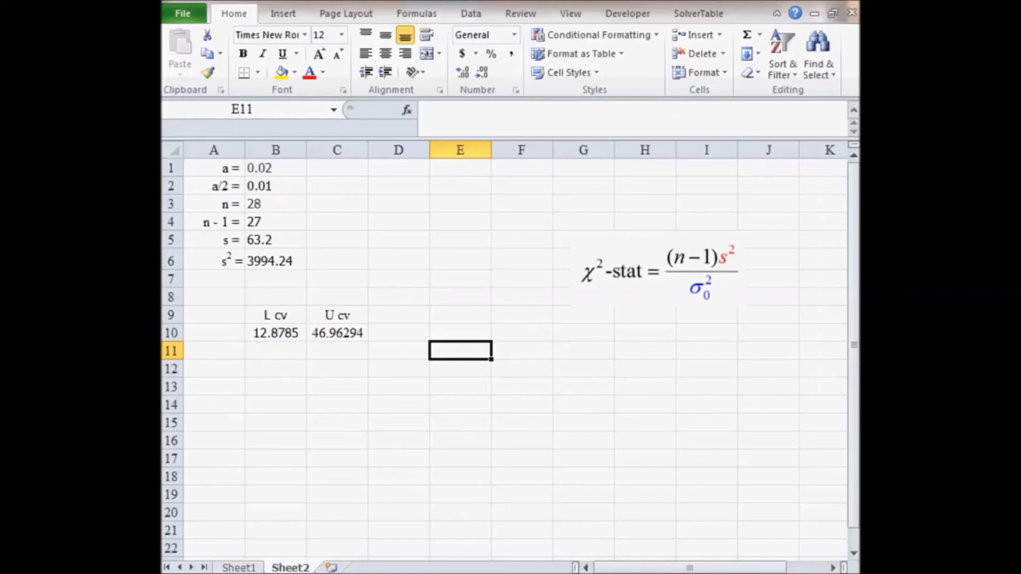
drag(264, 333, 337, 332)
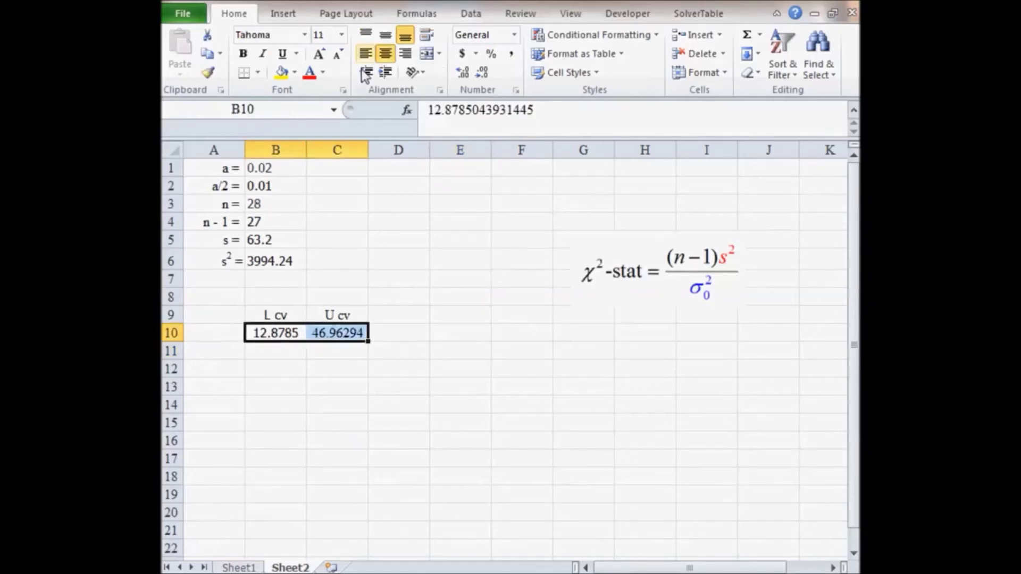
click(486, 74)
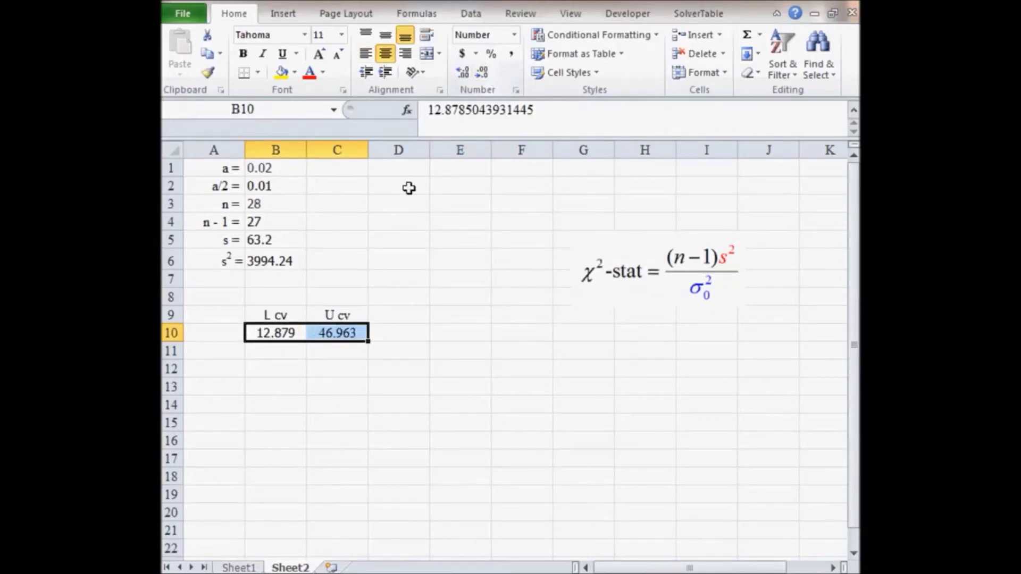
Copy the lower critical value 12.879 from B10 into the lower critical value answer of part b in the CengageNOW assignment.
click(277, 329)
key(ctrl+c)
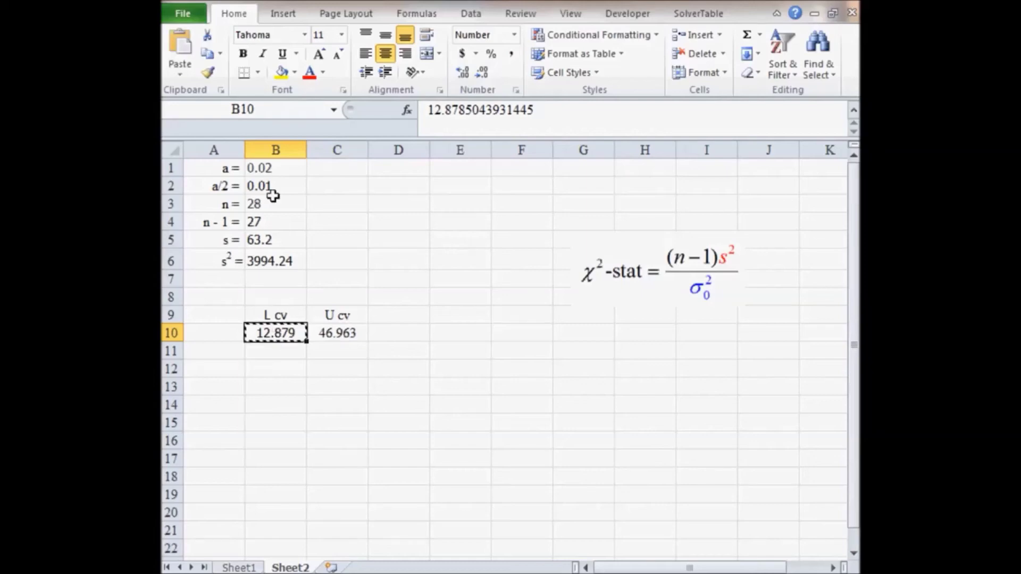
key(alt+Tab)
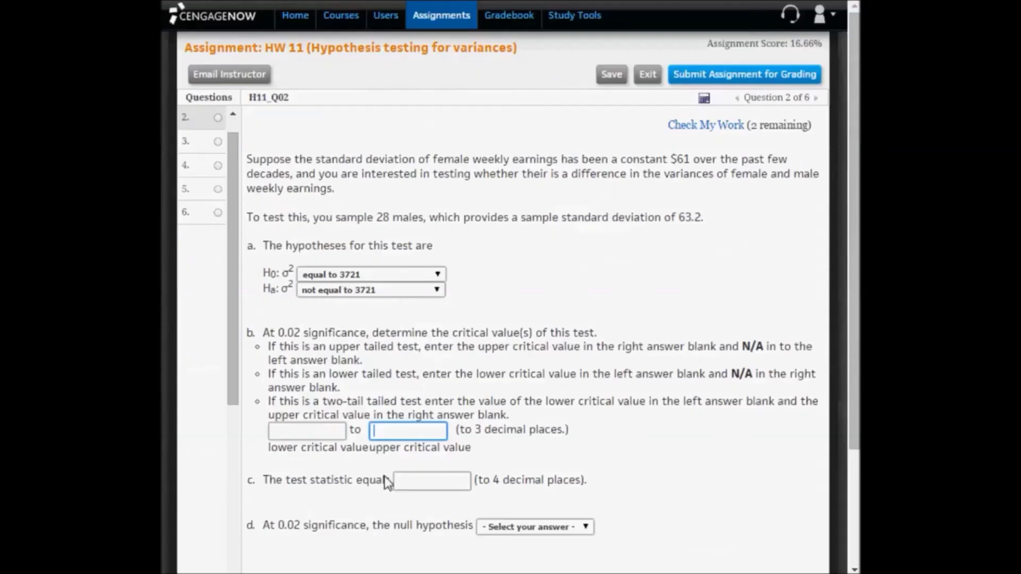
click(321, 432)
key(ctrl+v)
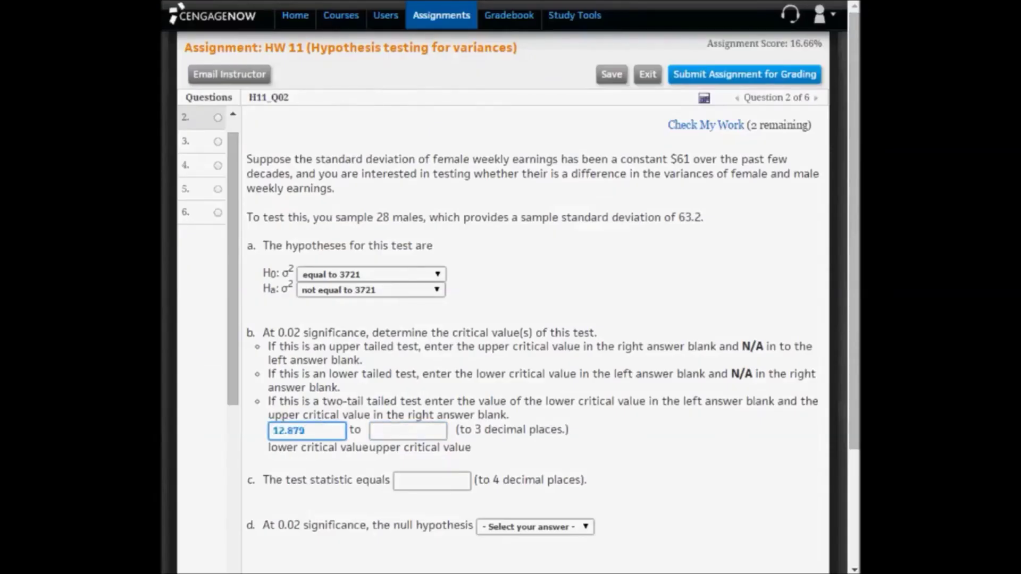
Copy the upper critical value 46.963 from C10 of the Excel sheet into the upper critical value answer in CengageNOW.
key(alt+Tab)
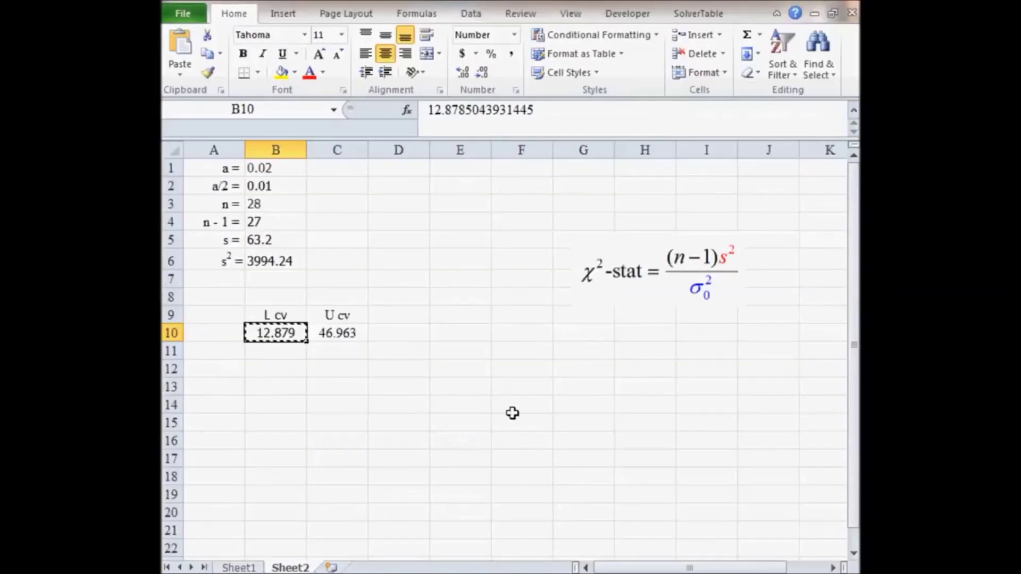
click(356, 332)
key(ctrl+c)
key(alt+Tab)
click(432, 432)
key(ctrl+v)
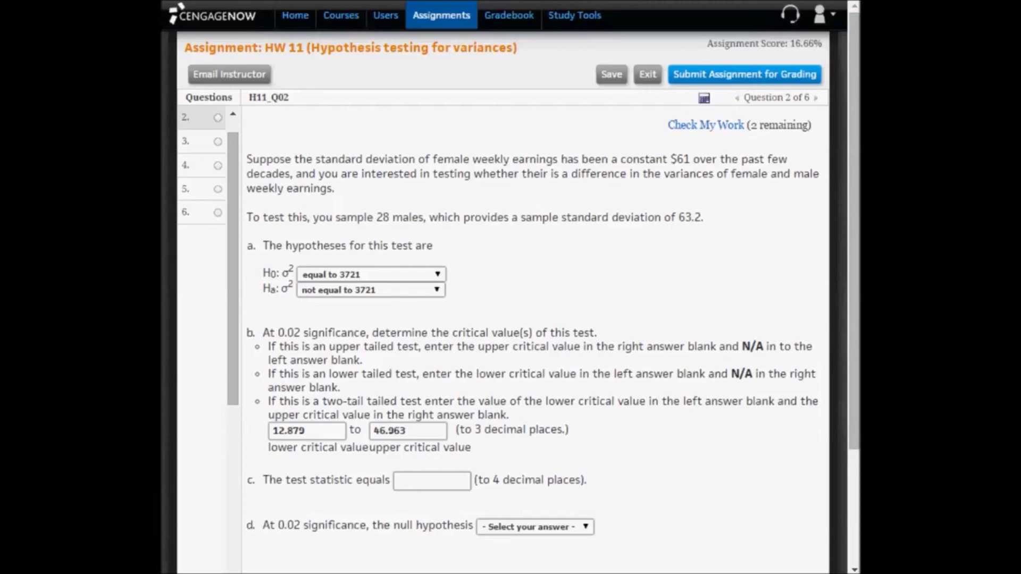
Return to the Excel calculation sheet and examine the chi-square statistic formula and the cell formulas behind s² in B6 and σ₀² in B7.
mouse_move(851, 573)
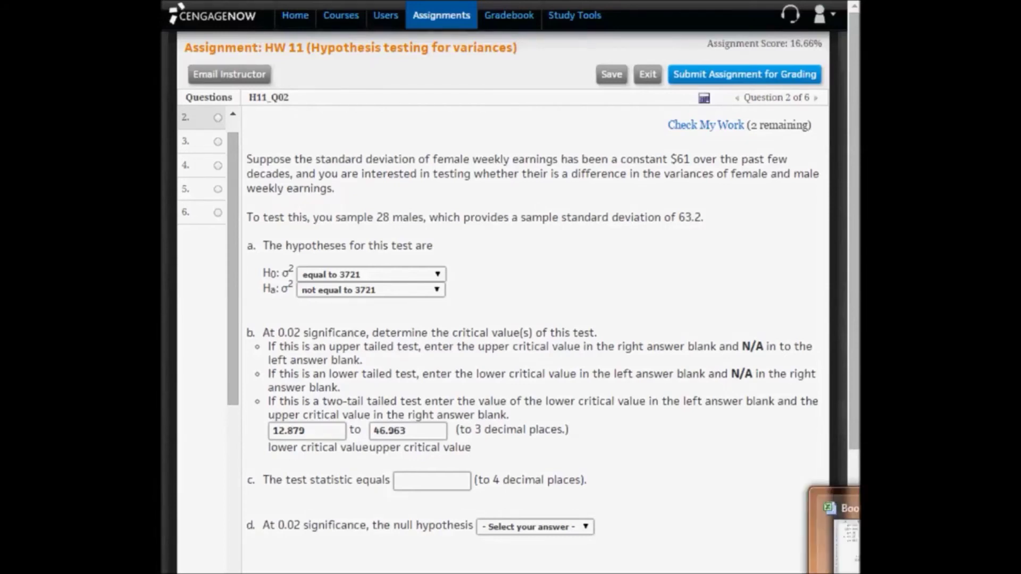
click(837, 534)
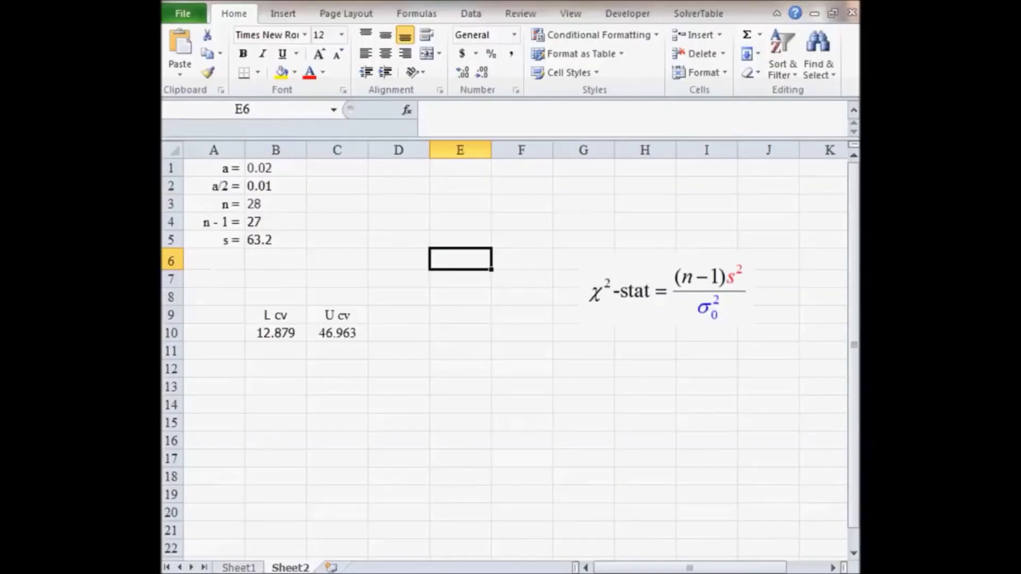
click(617, 367)
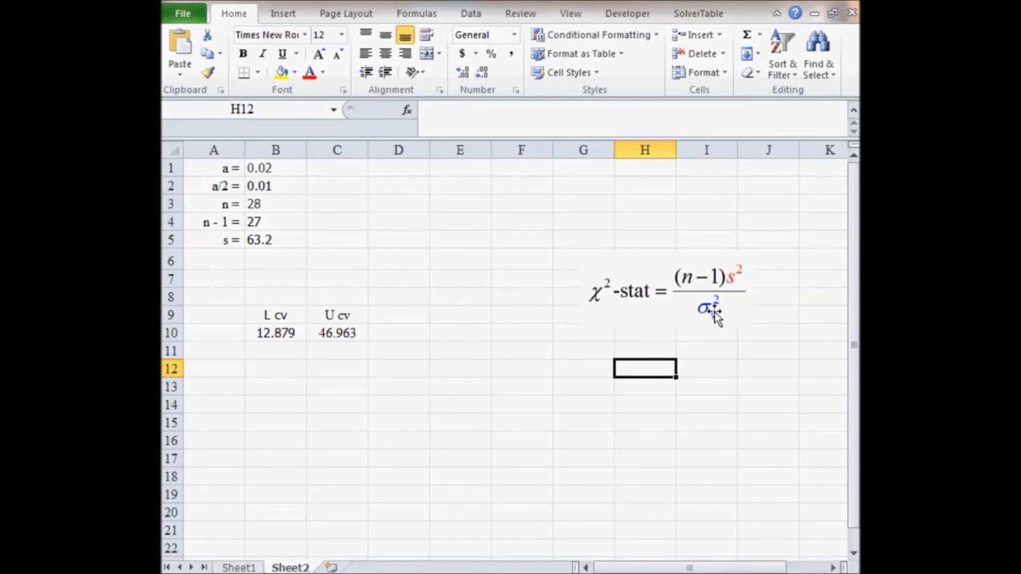
click(221, 271)
key(Escape)
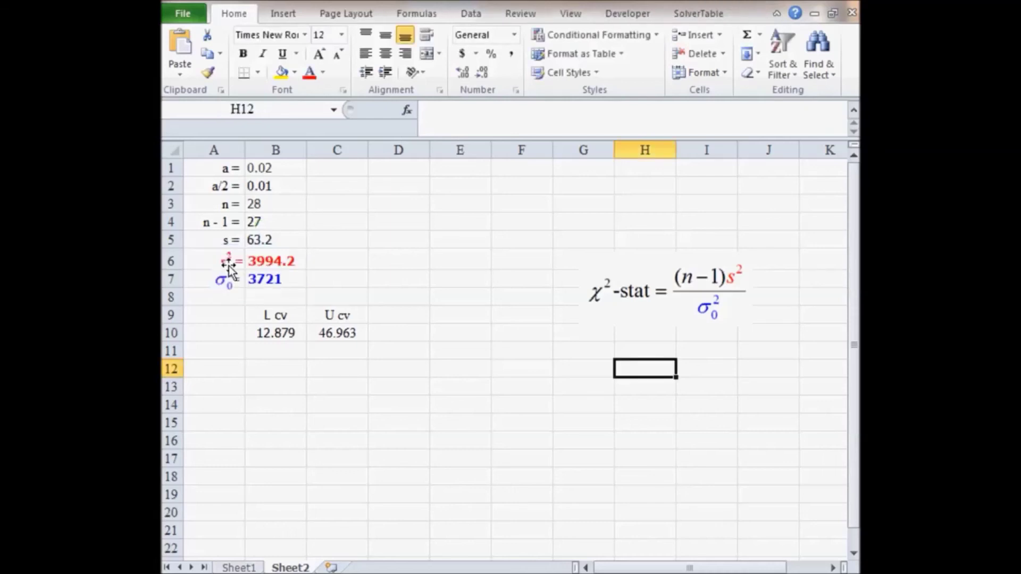
click(403, 405)
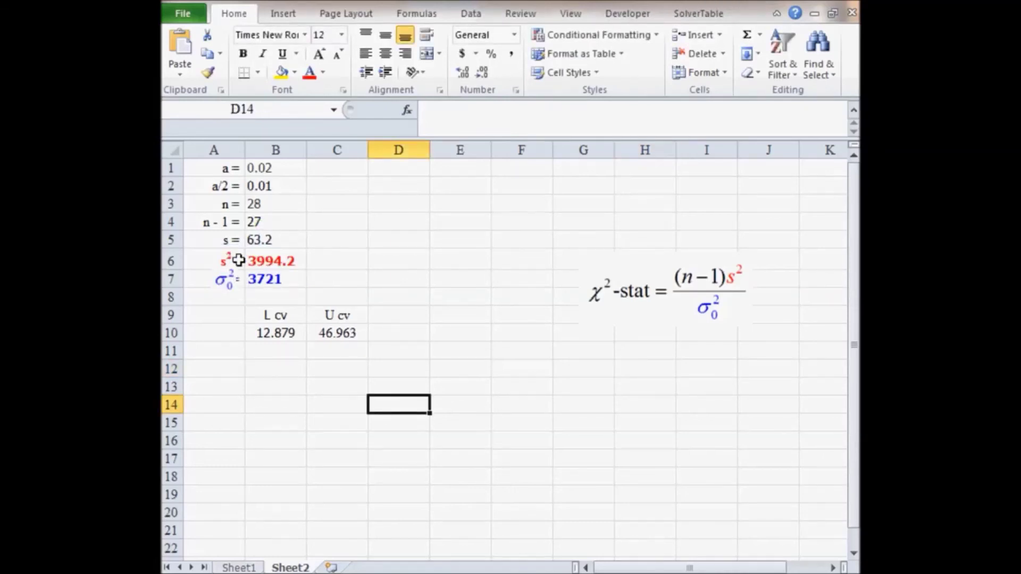
double_click(275, 262)
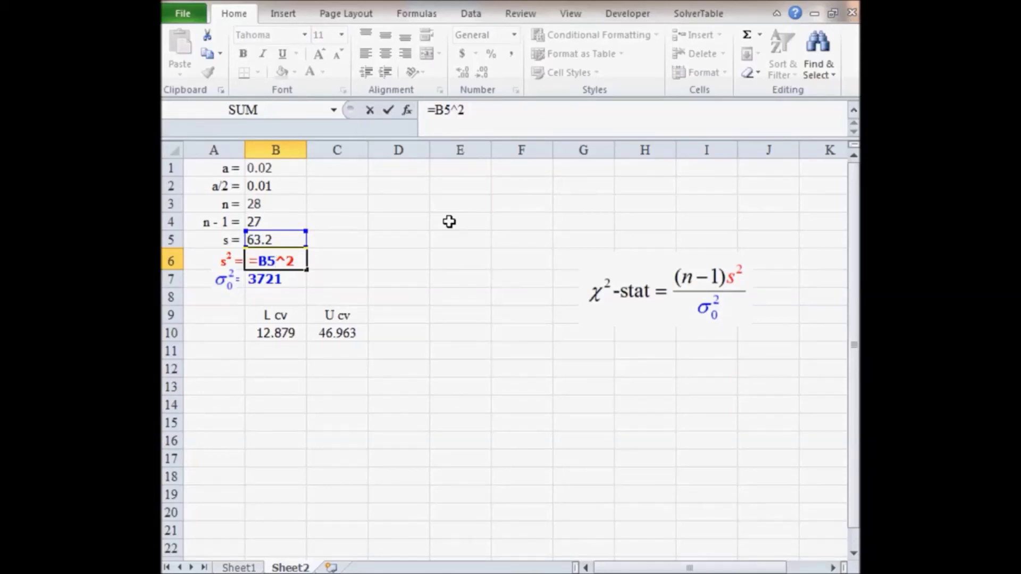
key(Return)
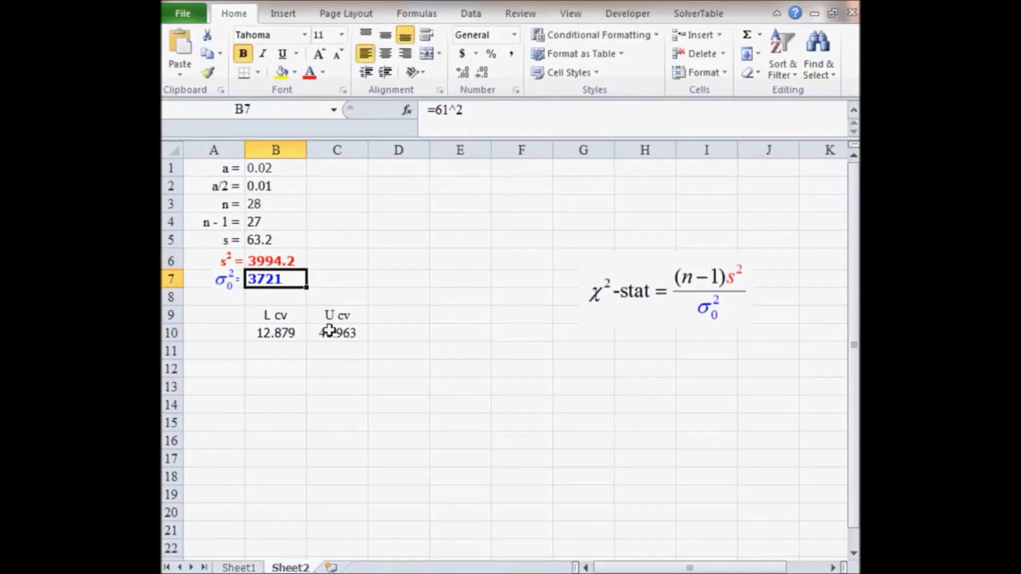
double_click(276, 280)
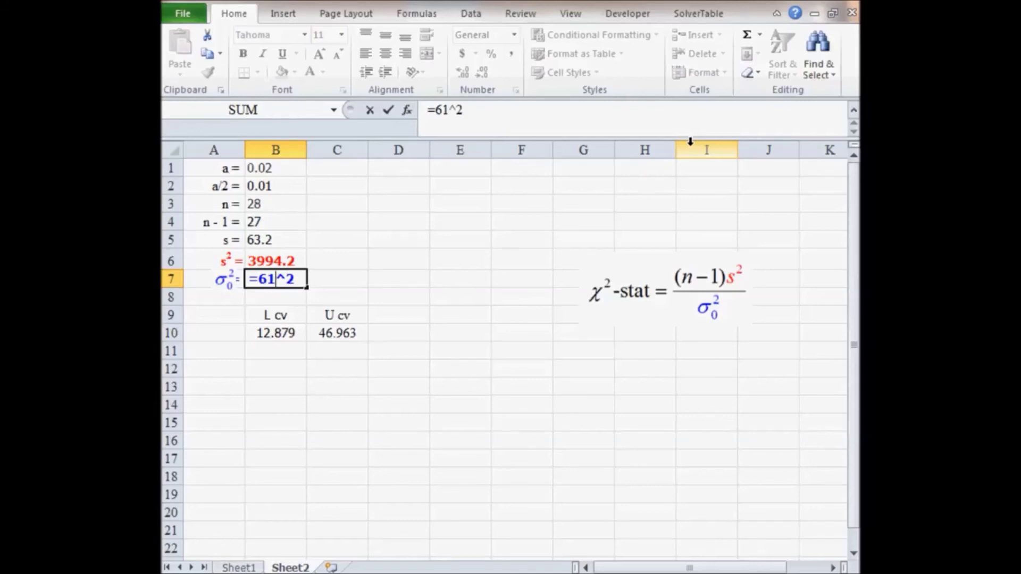
key(Return)
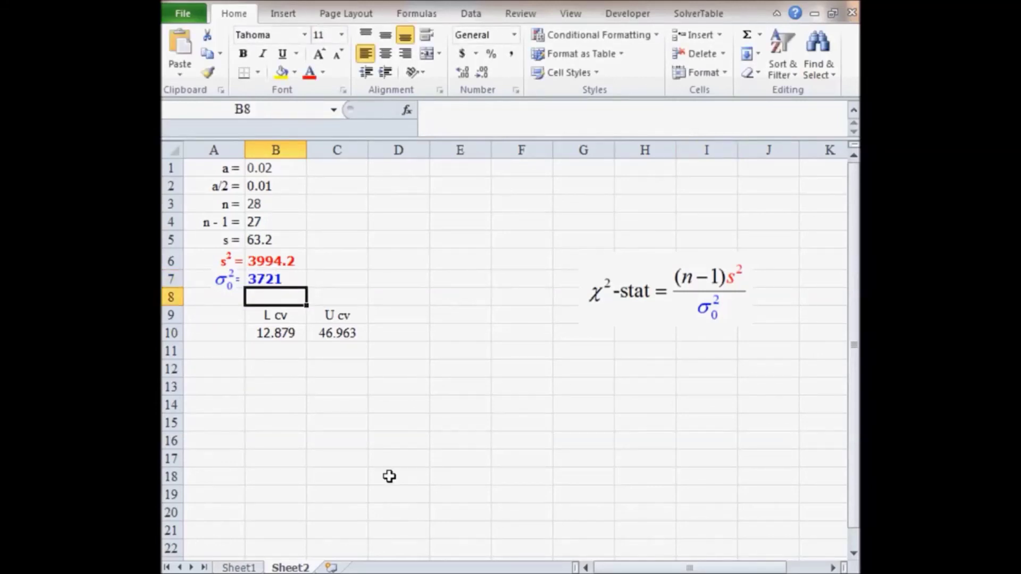
click(407, 528)
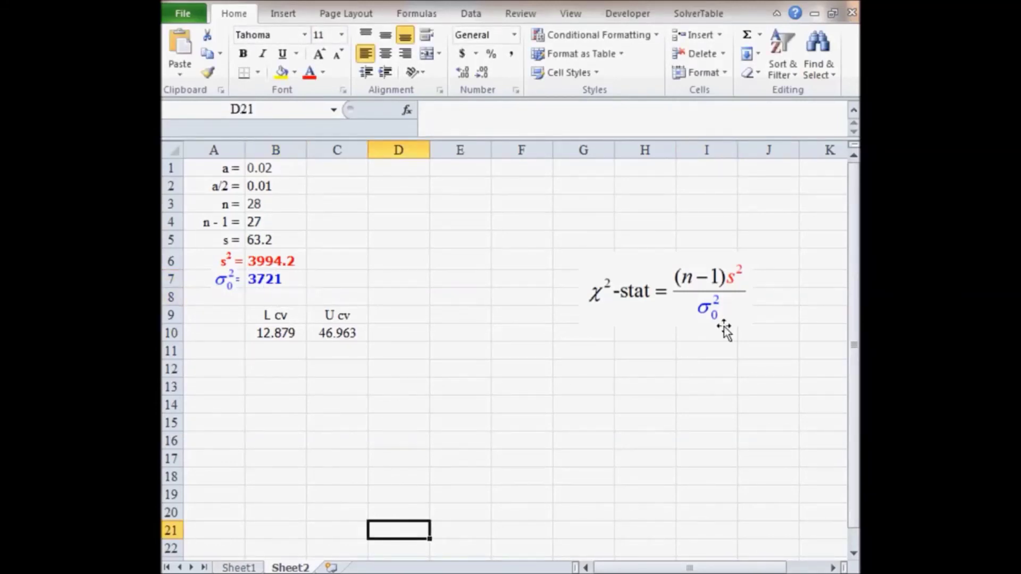
Label cell A12 "test stat =" below the critical values.
click(268, 370)
key(Left)
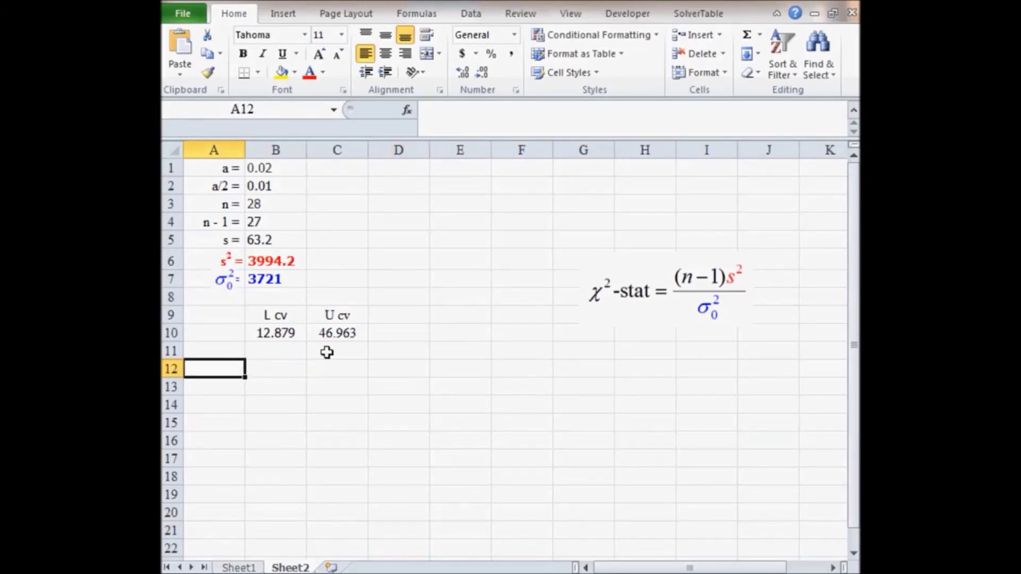
text(ts)
key(BackSpace)
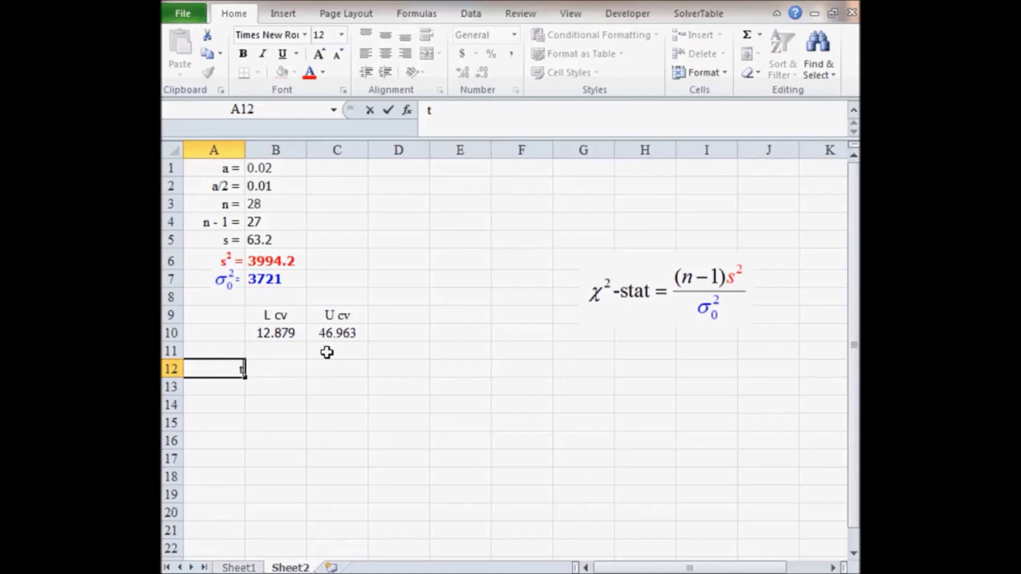
text(est stat =)
key(Return)
key(Up)
key(Right)
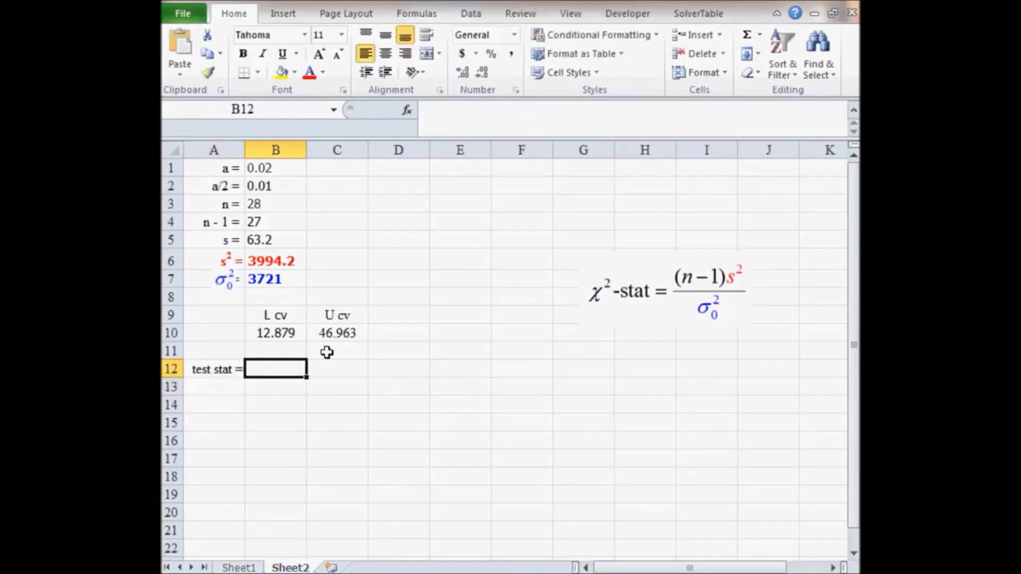
Calculate the test statistic in B12 with the formula =B4*B6/B7 and show it to four decimal places.
text(=)
key(Up)
key(Up)
key(Up)
key(Up)
key(Up)
key(Up)
key(Up)
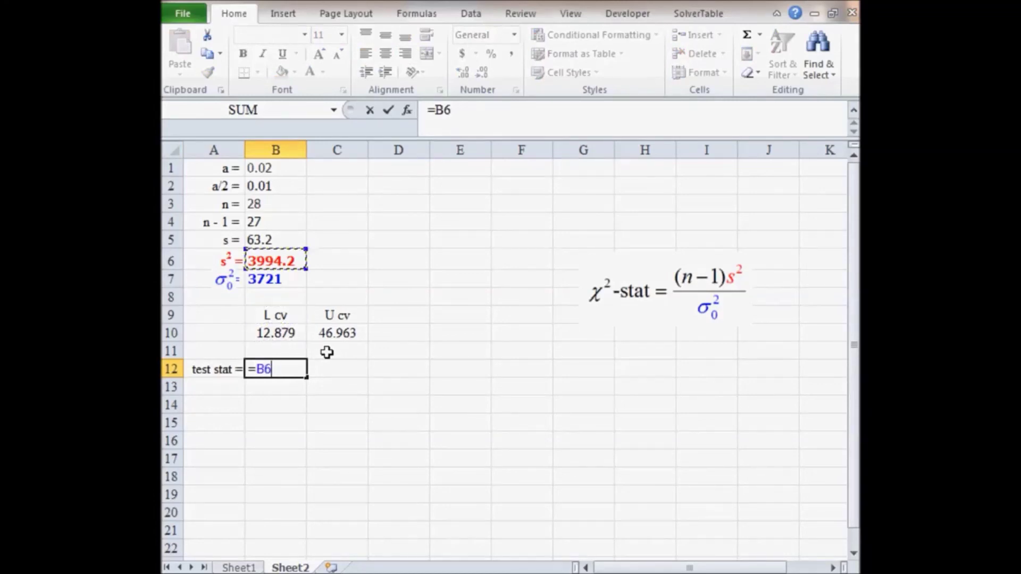
key(Up)
text(*)
key(Up)
key(Up)
key(Up)
key(Up)
key(Up)
key(Up)
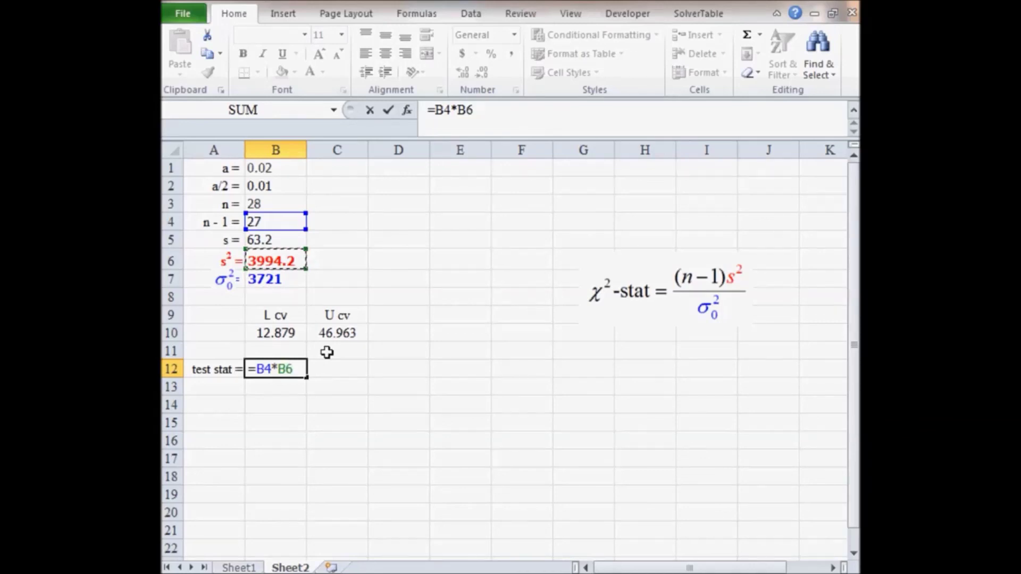
text(/)
key(Up)
key(Up)
key(Up)
key(Up)
key(Up)
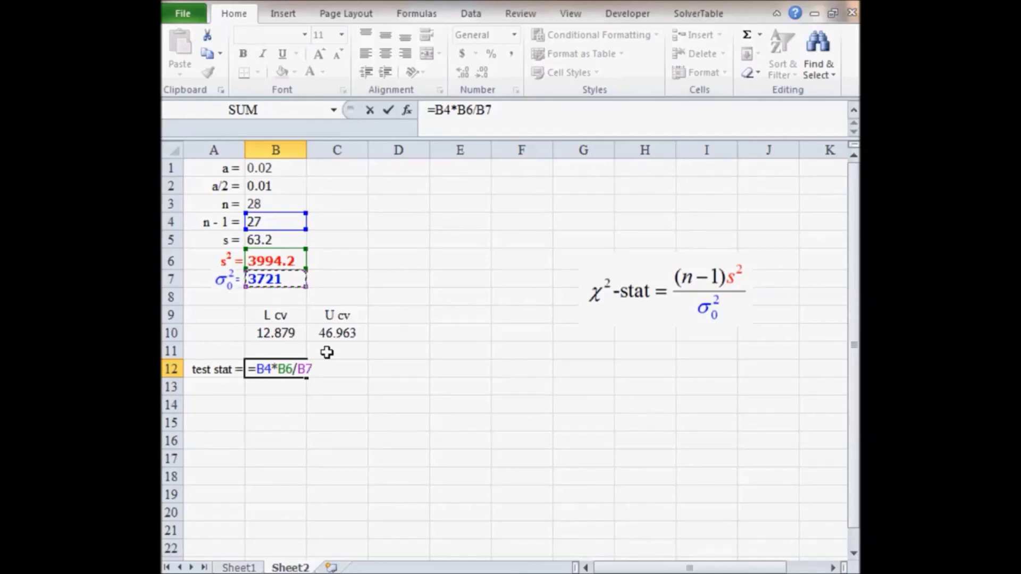
key(ctrl+Return)
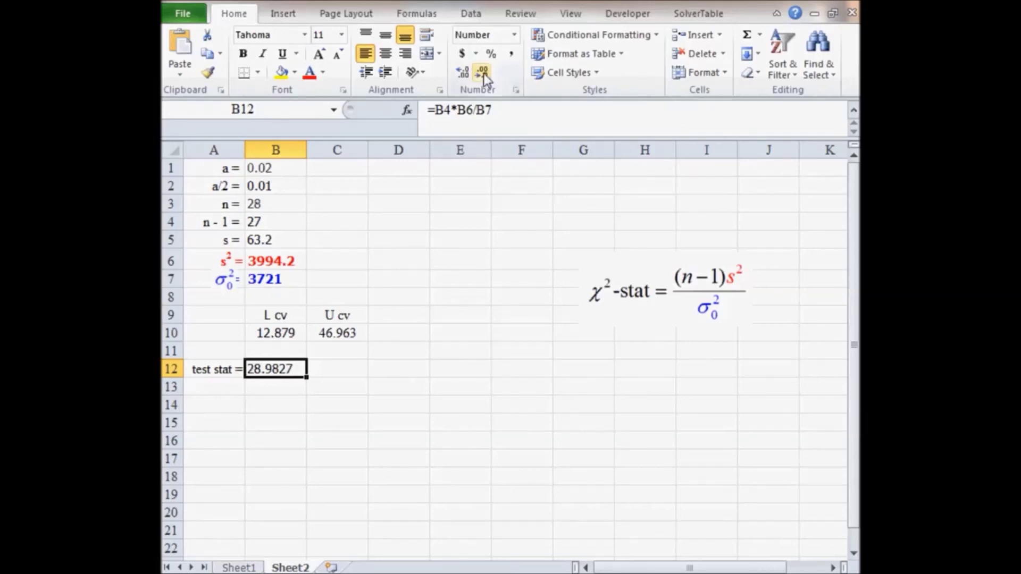
Copy the test statistic 28.9827 from B12 into the part c answer in CengageNOW and check the work.
key(ctrl+c)
key(alt+Tab)
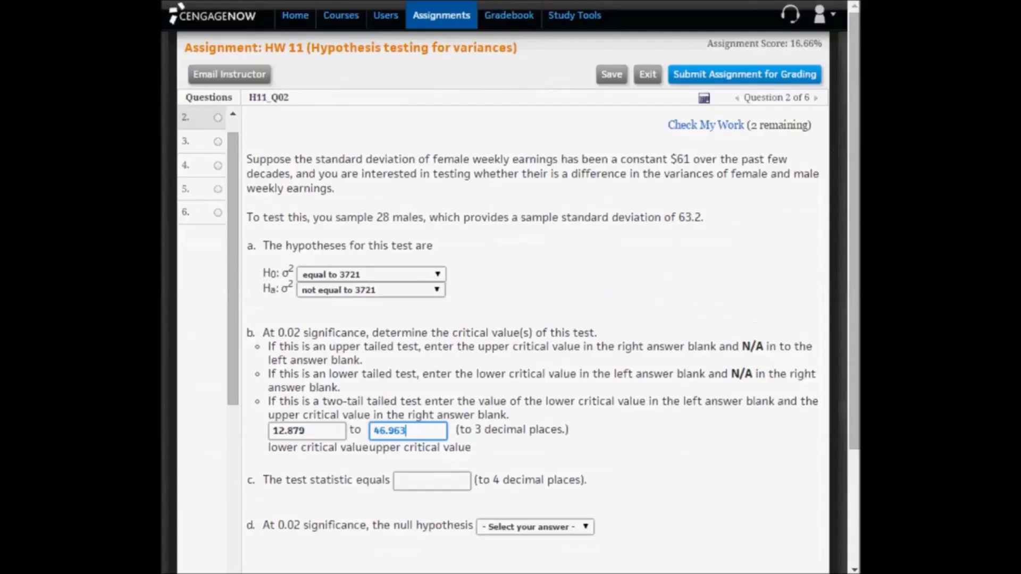
click(413, 478)
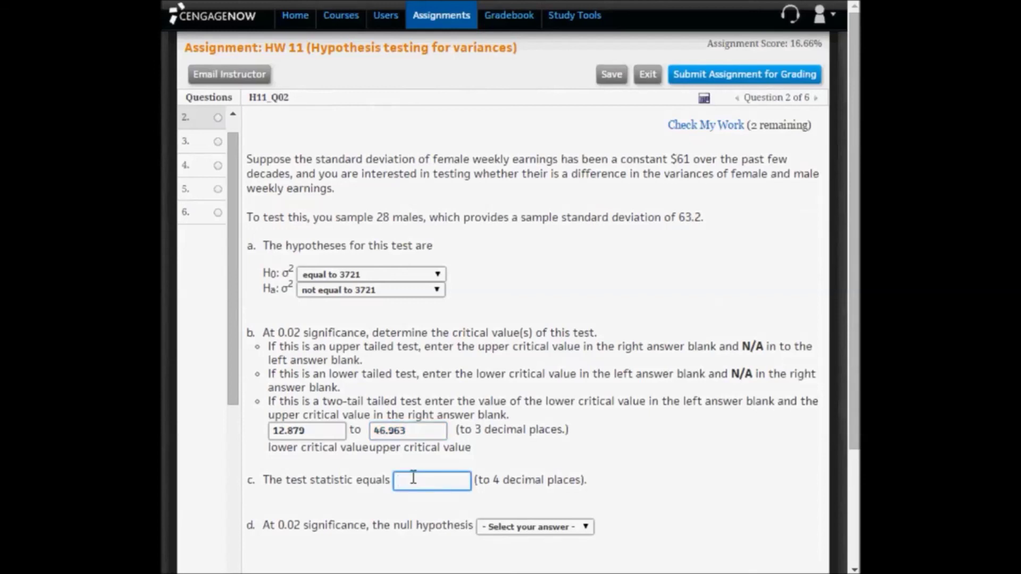
key(ctrl+v)
click(718, 470)
scroll(719, 471, down, 3)
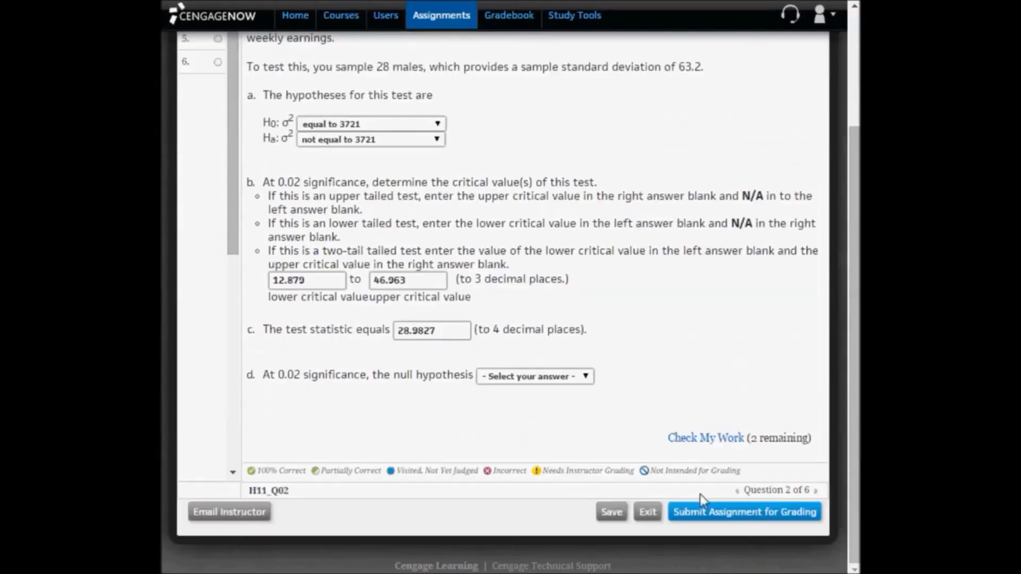
click(722, 437)
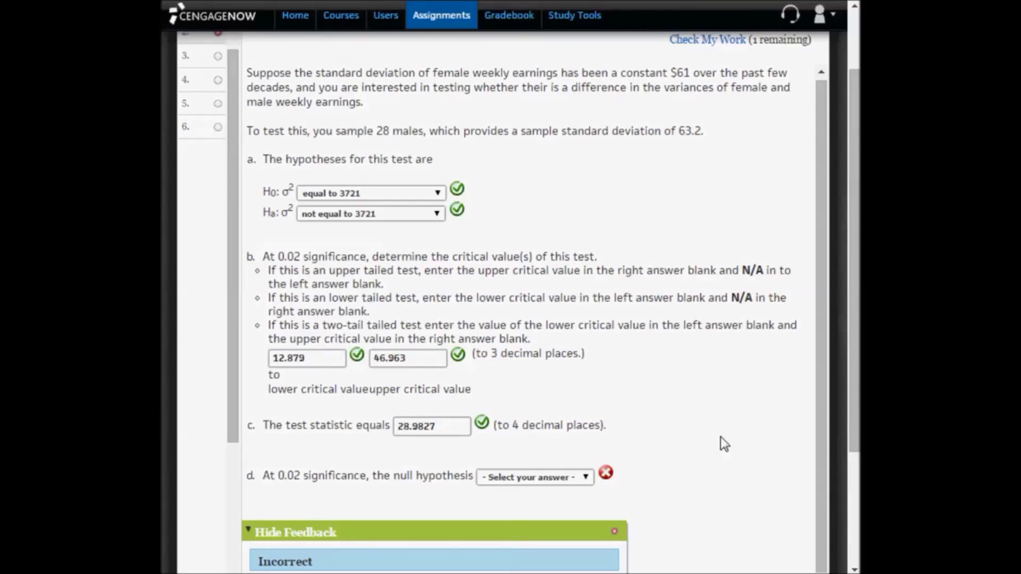
Answer part d that the null hypothesis "cannot be rejected" and check the work again.
click(538, 480)
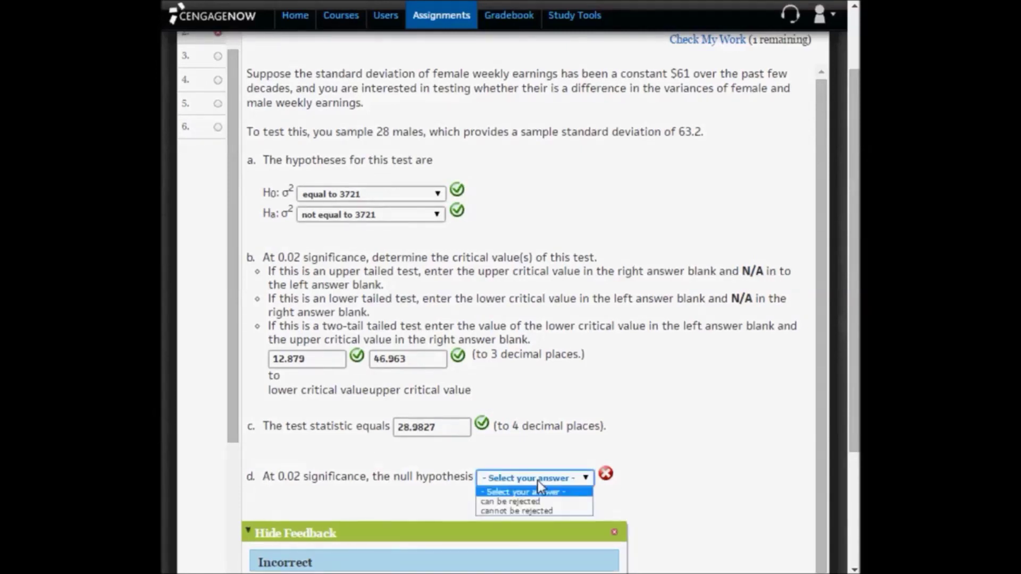
click(531, 511)
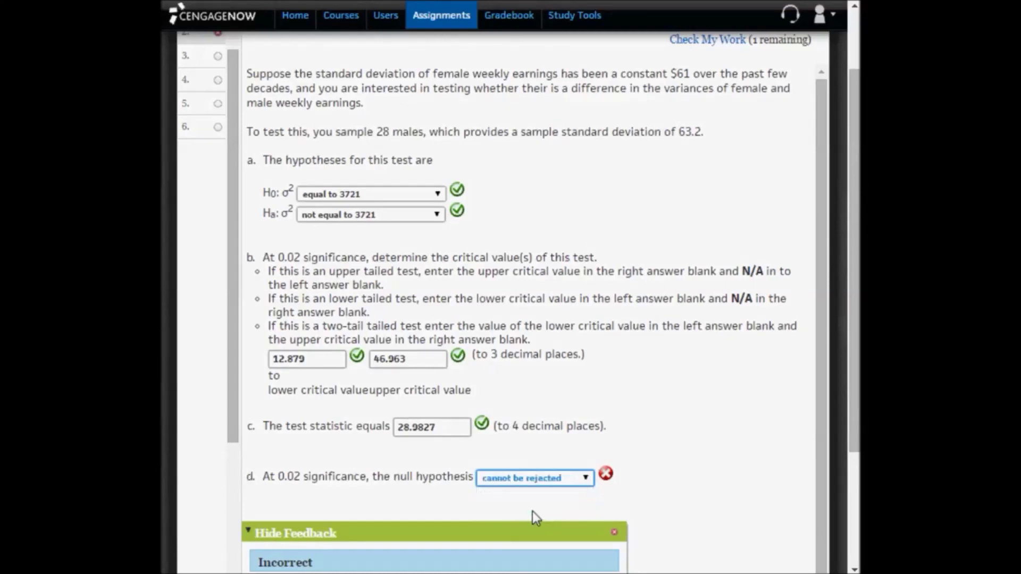
scroll(659, 502, down, 2)
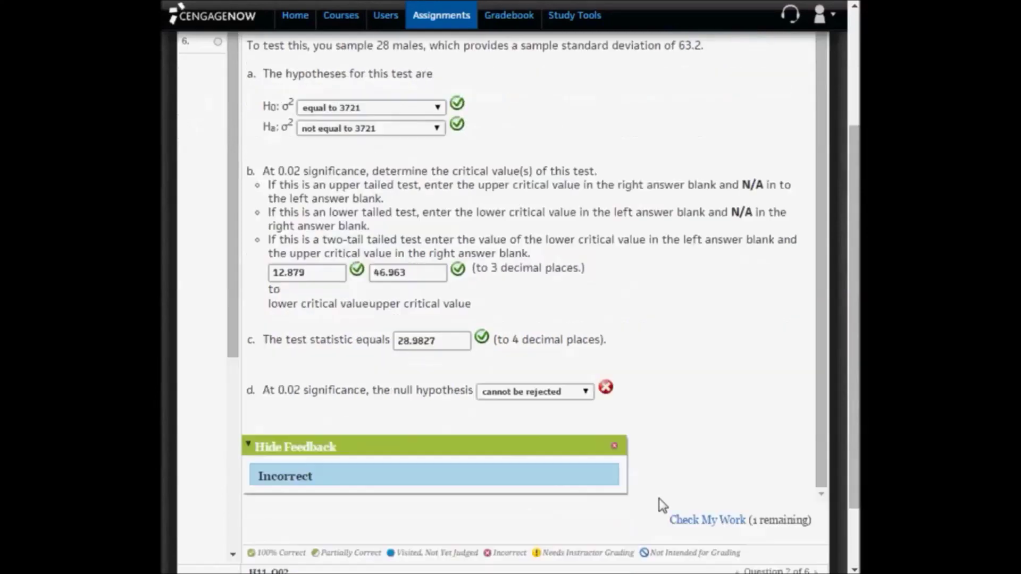
click(697, 521)
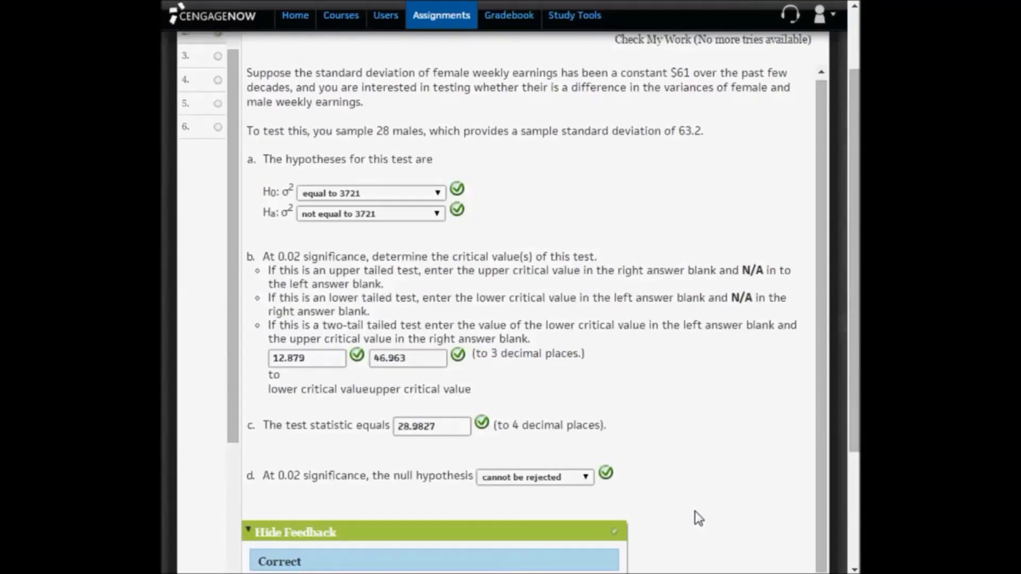